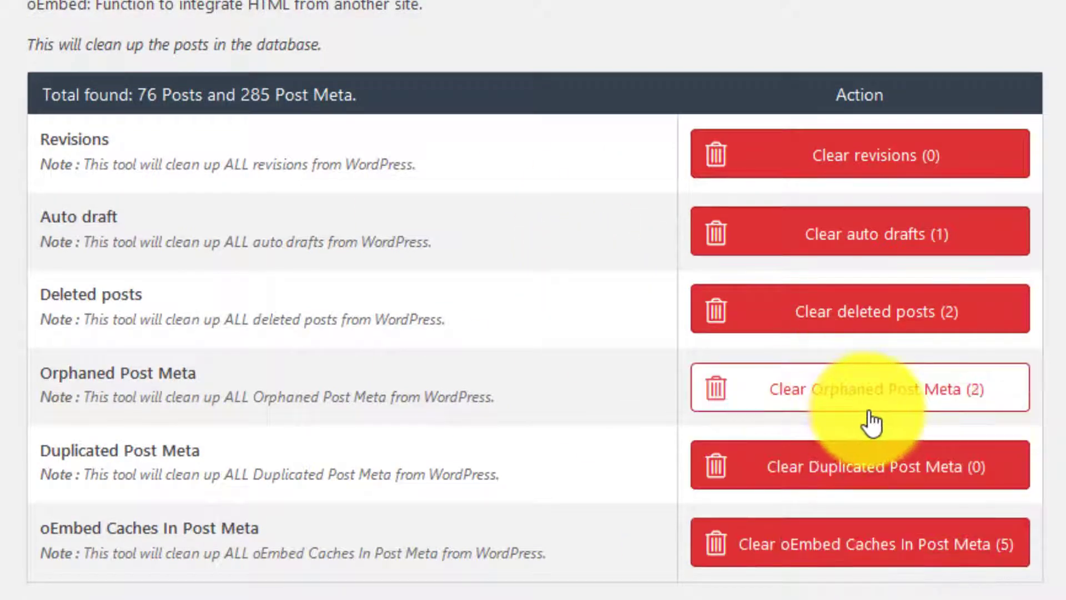
# Preview the WPS Cleaner cleanup sections for posts, site files, terms, users and media
pyautogui.click(930, 402)
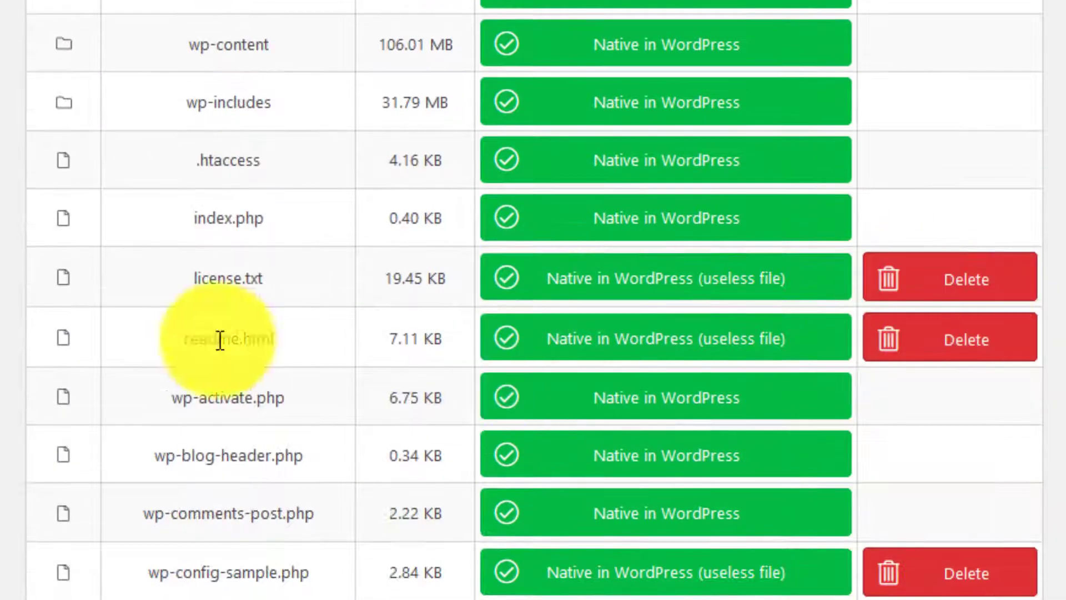
pyautogui.scroll(-2, 678, 500)
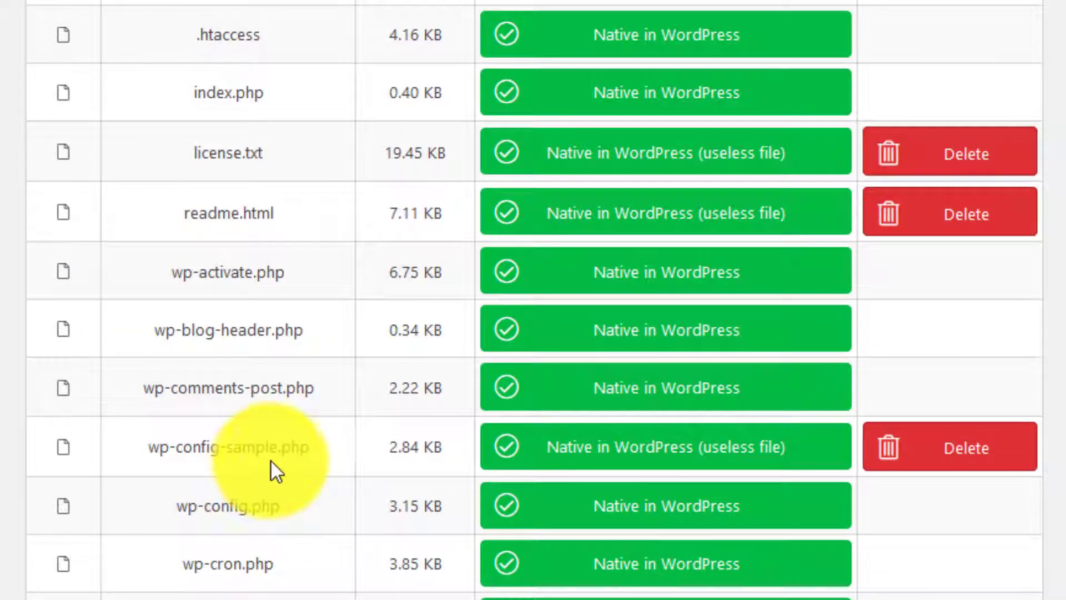
pyautogui.moveTo(295, 510); pyautogui.dragTo(171, 506)
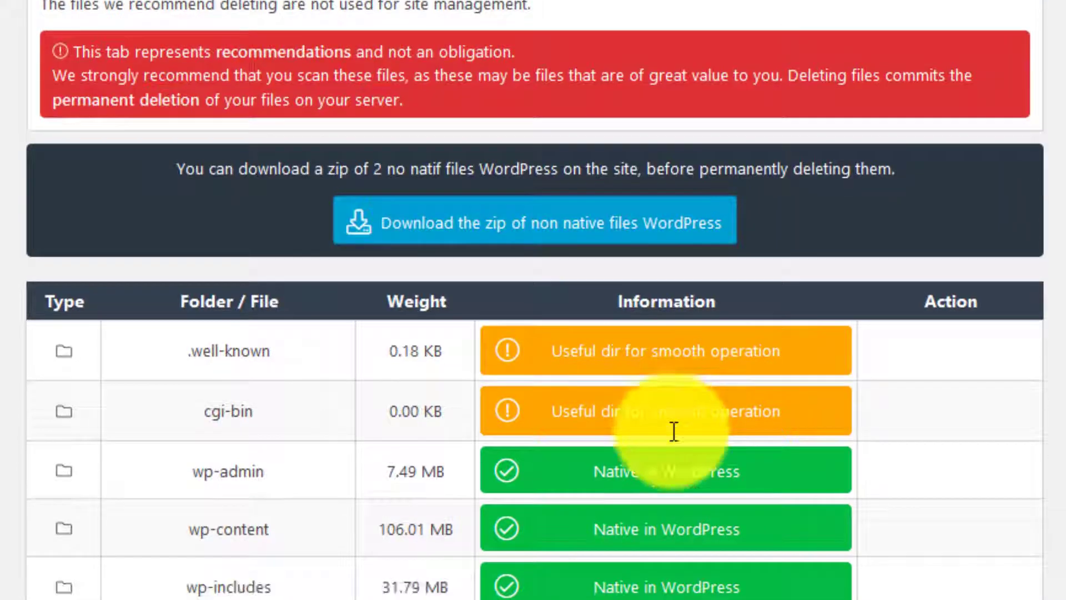
pyautogui.scroll(-1, 674, 431)
pyautogui.moveTo(183, 239); pyautogui.dragTo(274, 238)
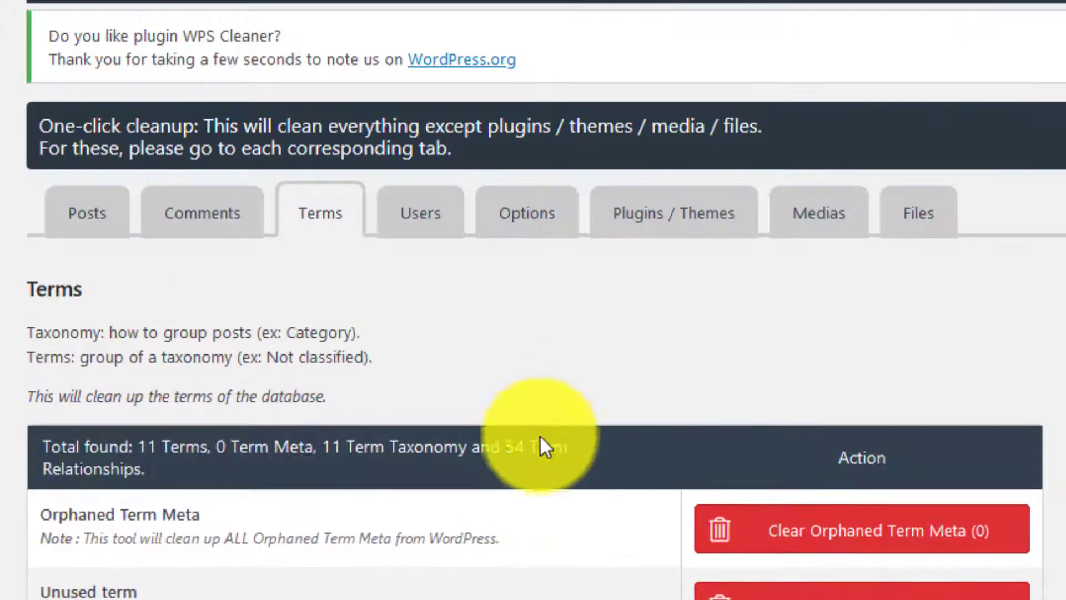
pyautogui.click(426, 217)
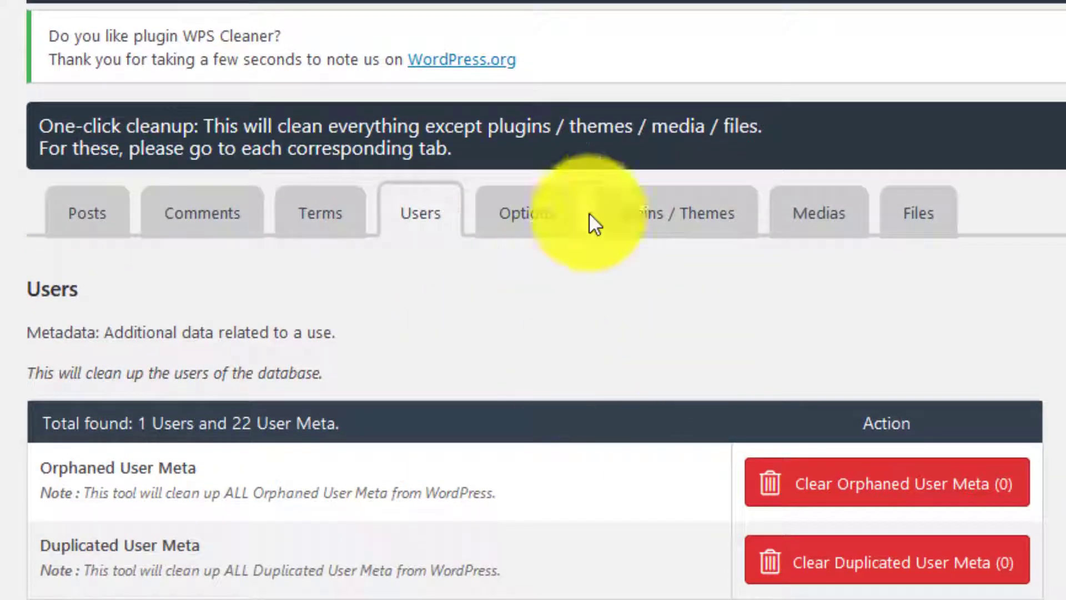
pyautogui.click(575, 215)
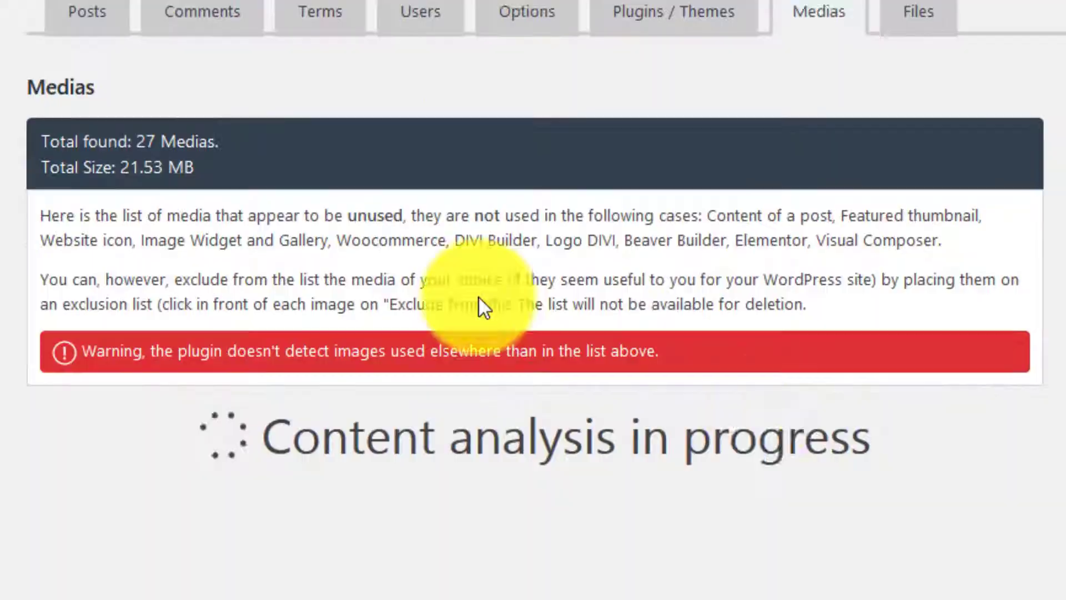
pyautogui.scroll(-2, 757, 397)
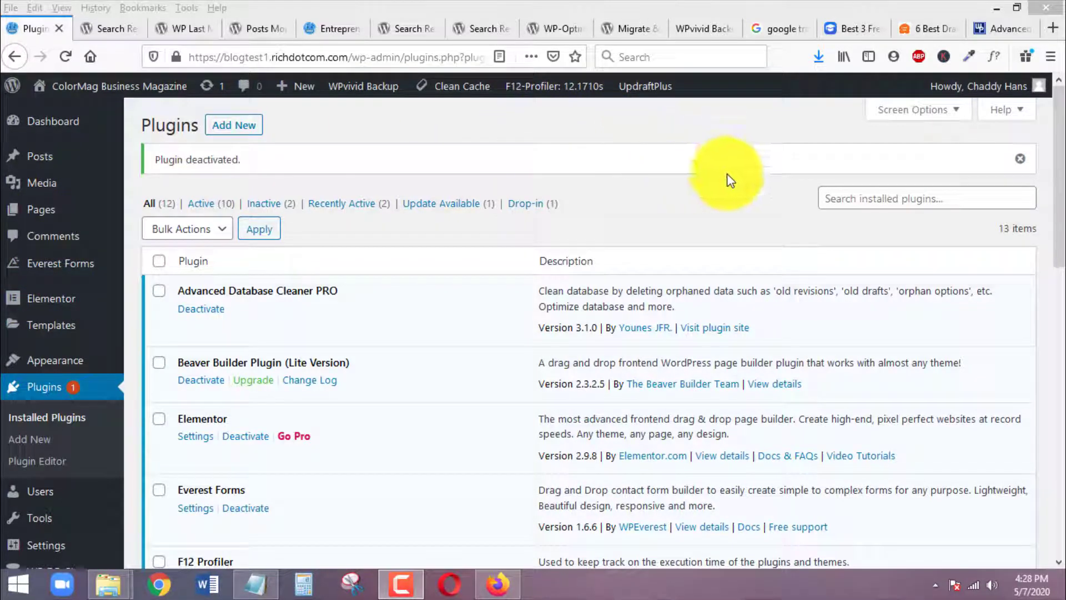
pyautogui.click(686, 215)
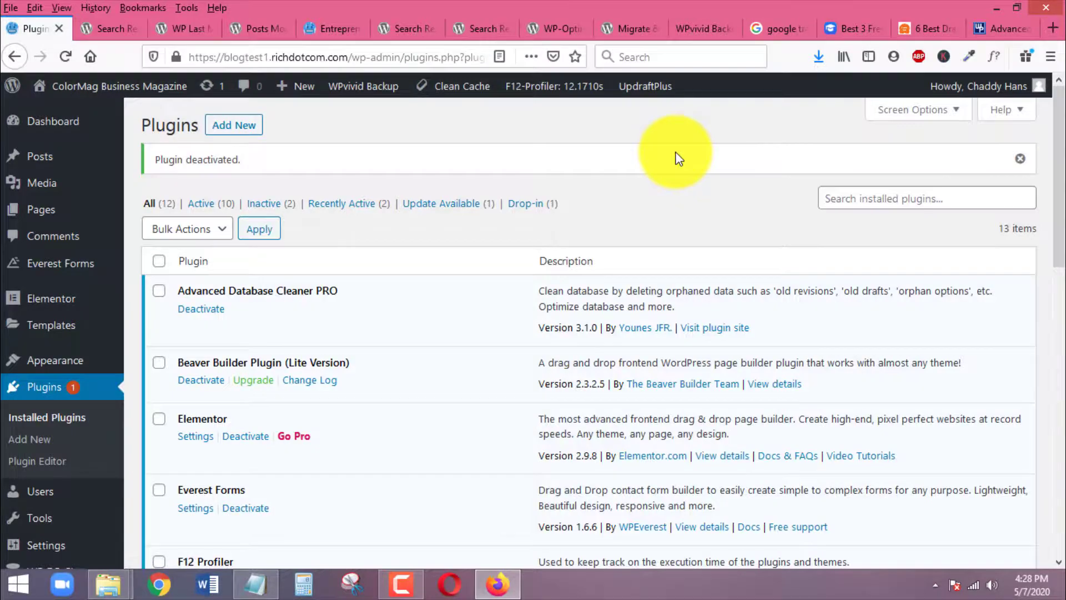
pyautogui.moveTo(1059, 178)
pyautogui.mouseDown()
pyautogui.moveTo(1047, 298)
pyautogui.moveTo(1057, 172)
pyautogui.mouseUp()
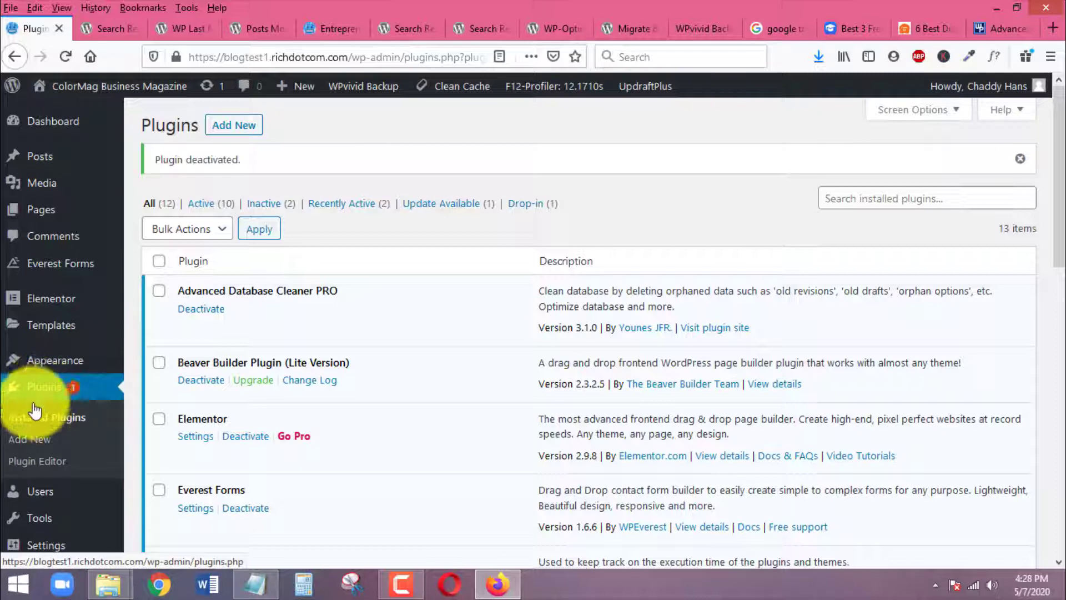
# Search the plugin directory for "wps cleaner", and install and activate the WPS Cleaner plugin
pyautogui.click(53, 440)
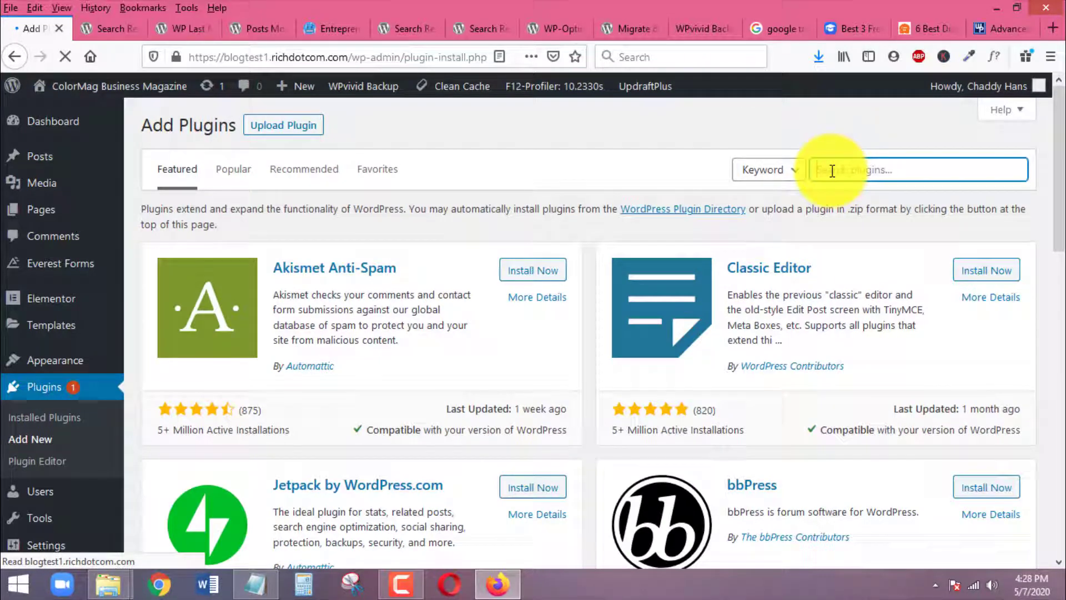
pyautogui.click(854, 177)
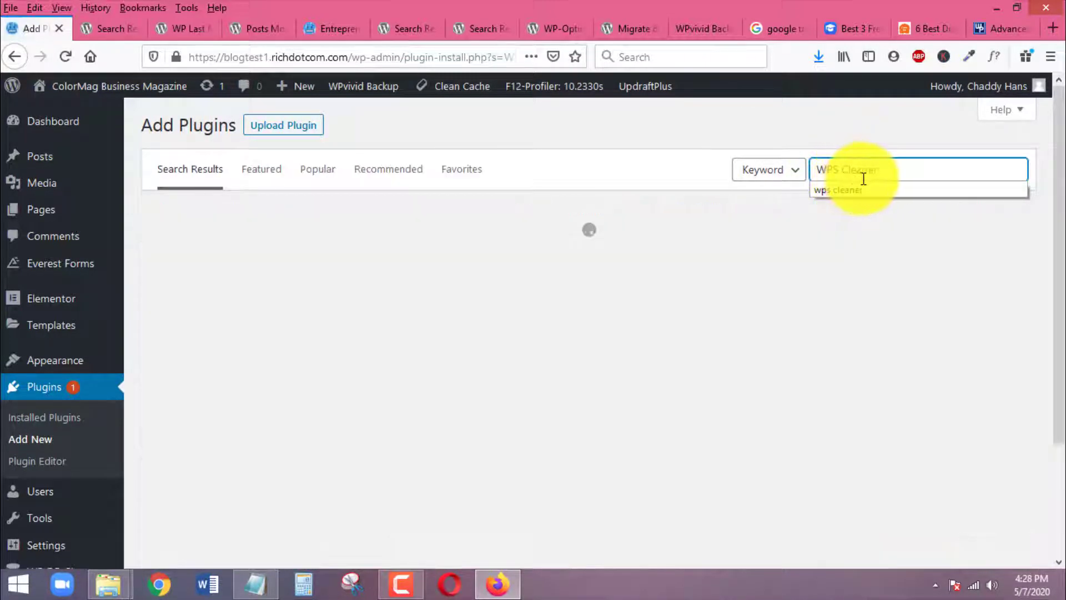
pyautogui.click(849, 190)
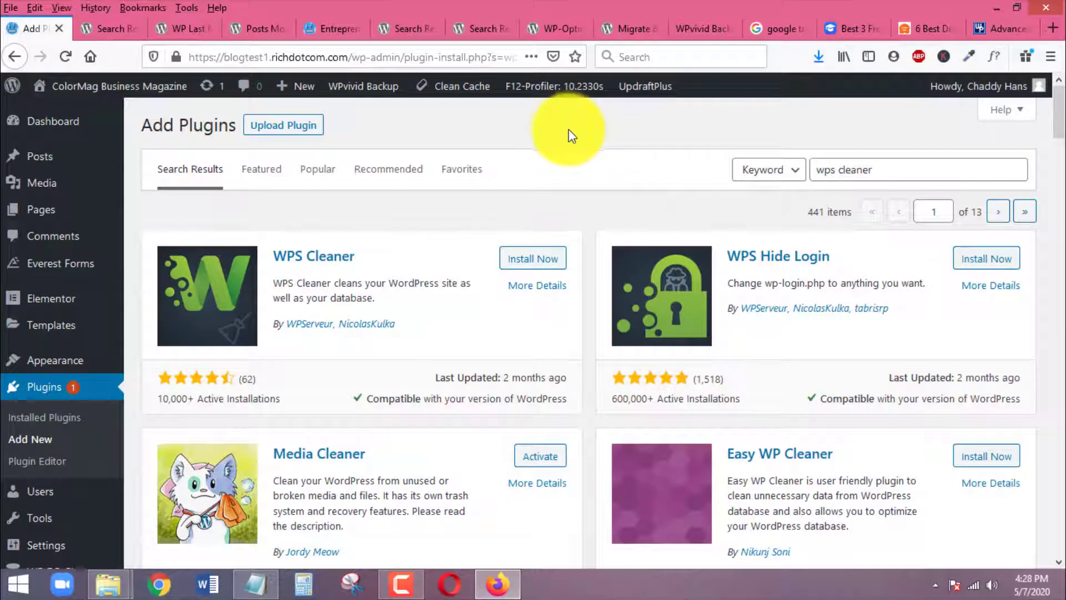
pyautogui.click(541, 259)
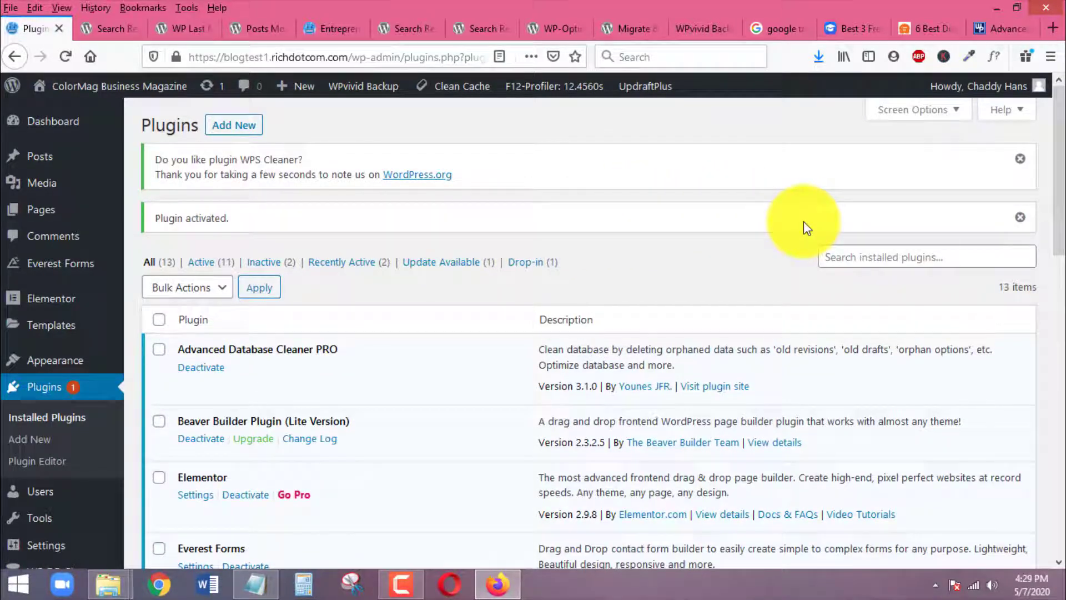
# Open the WPS Cleaner tool page in a new browser tab and switch to it
pyautogui.scroll(-3, 777, 217)
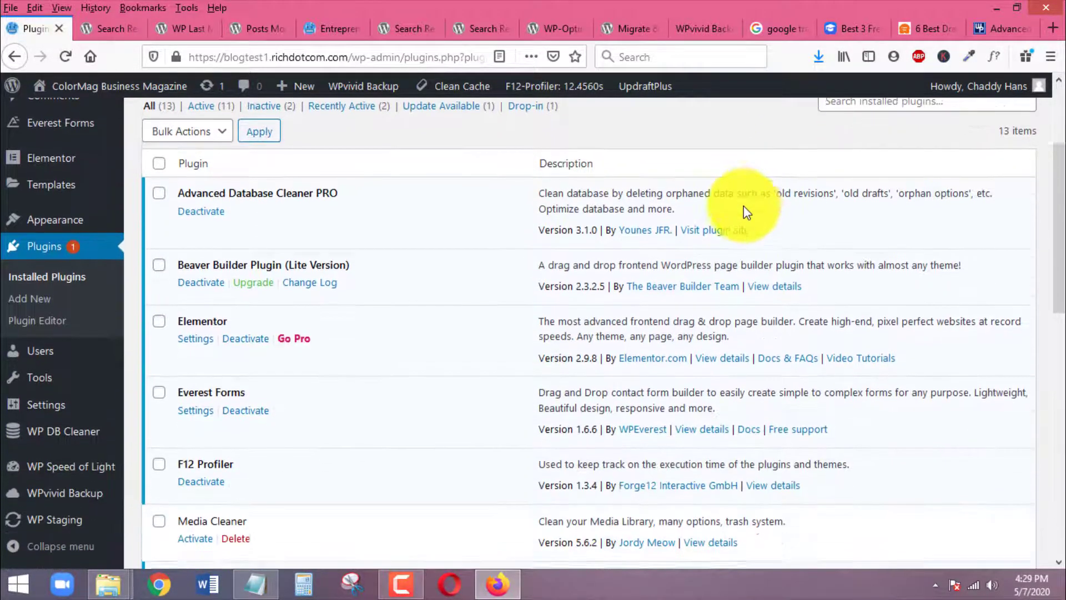
pyautogui.scroll(-4, 750, 197)
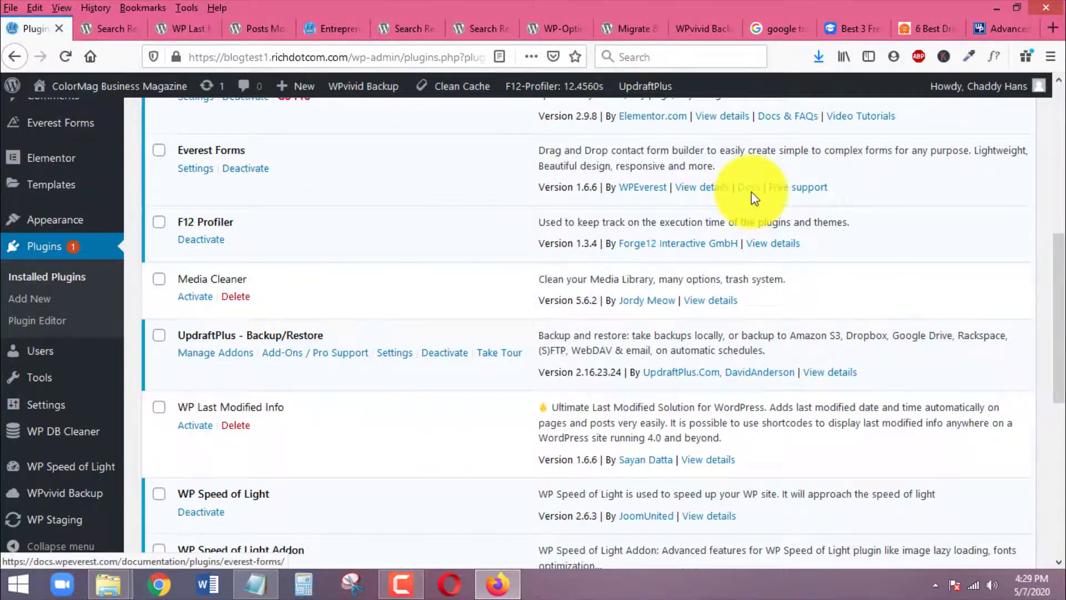
pyautogui.scroll(-4, 753, 198)
pyautogui.scroll(-3, 65, 298)
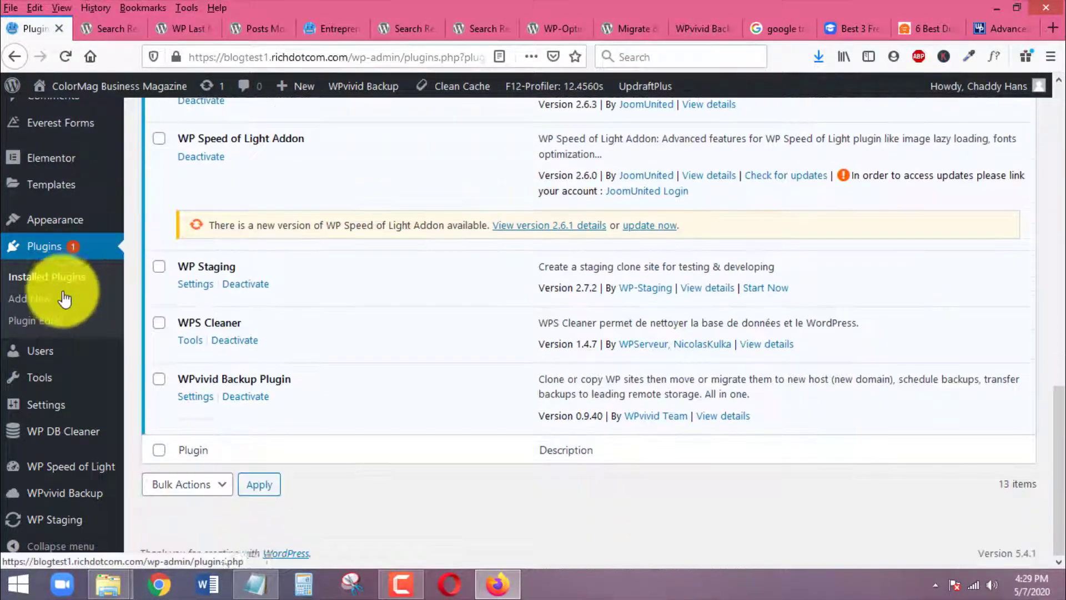
pyautogui.moveTo(36, 415)
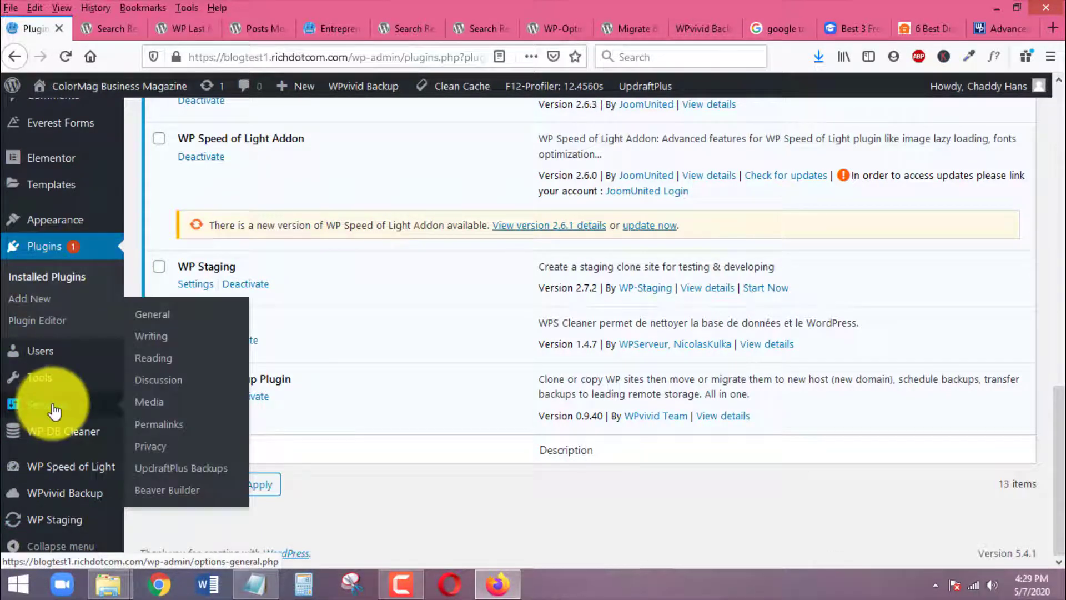
pyautogui.scroll(2, 48, 478)
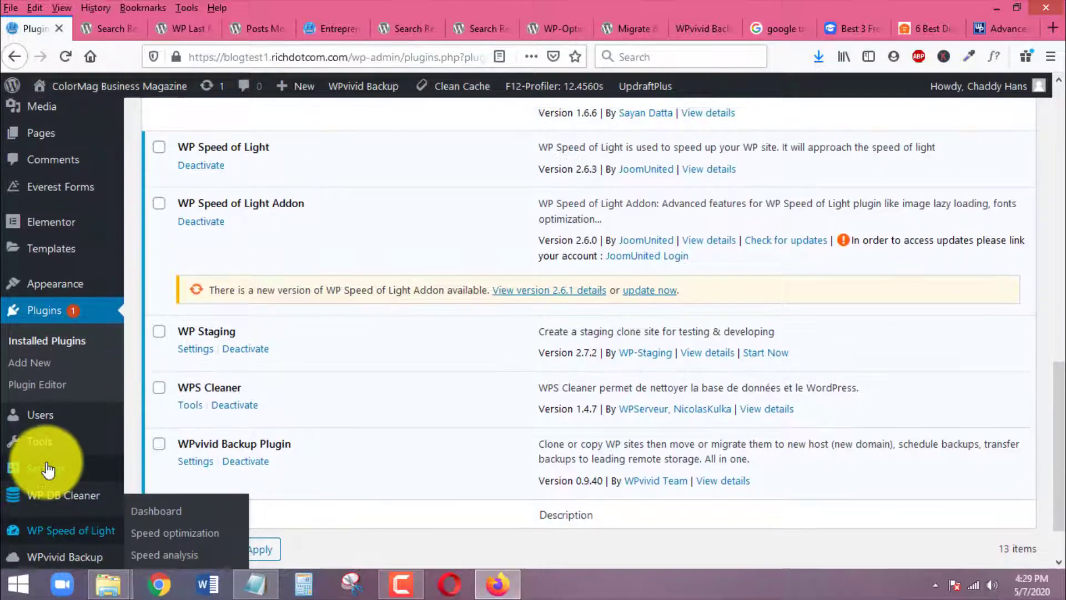
pyautogui.scroll(-2, 95, 281)
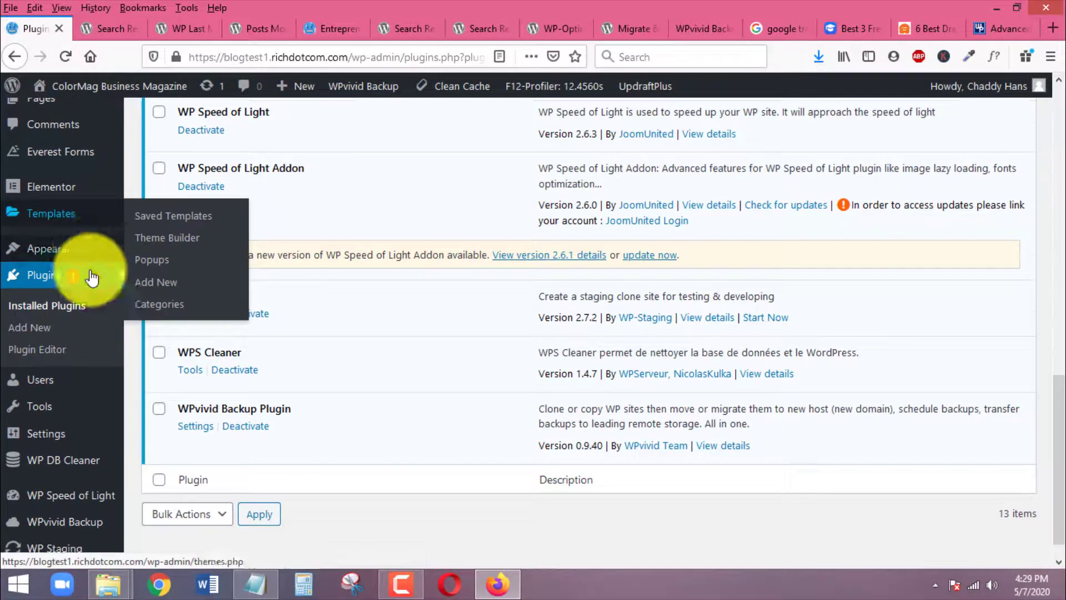
pyautogui.scroll(-1, 91, 277)
pyautogui.moveTo(33, 373)
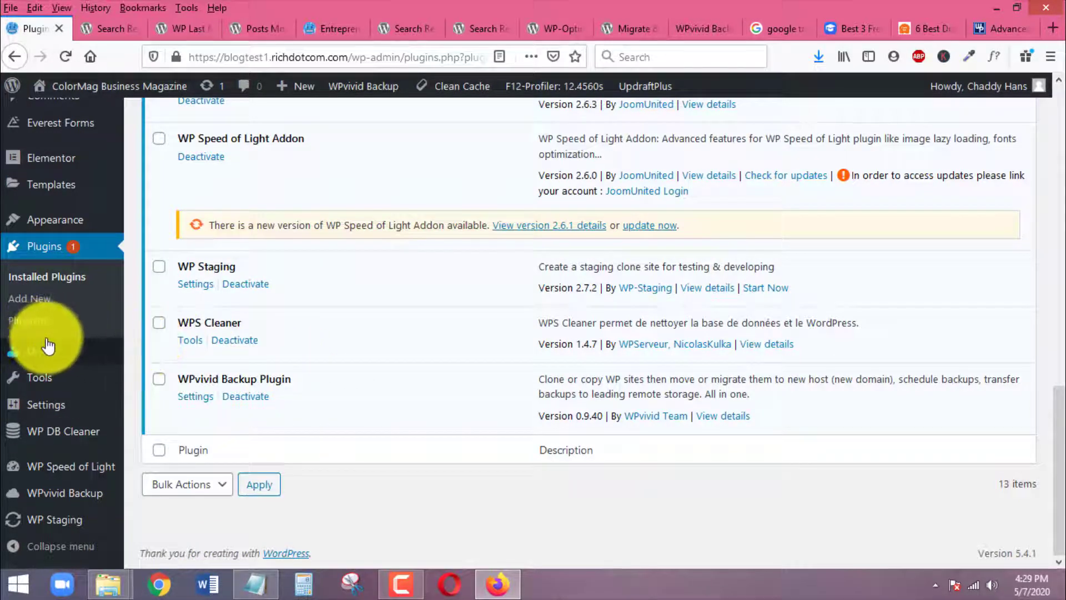
pyautogui.moveTo(91, 377)
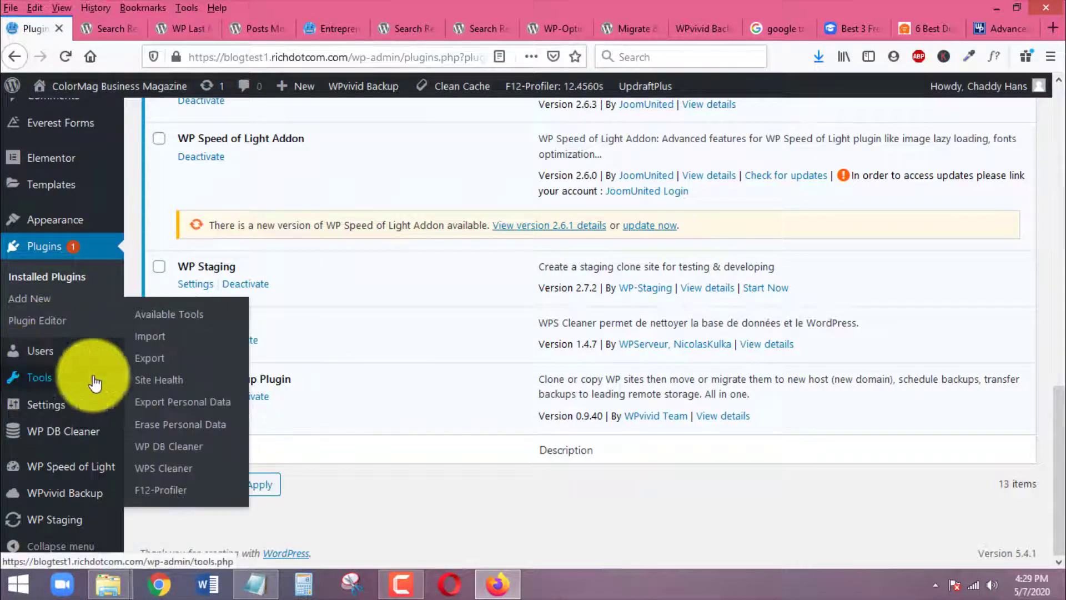
pyautogui.rightClick(162, 476)
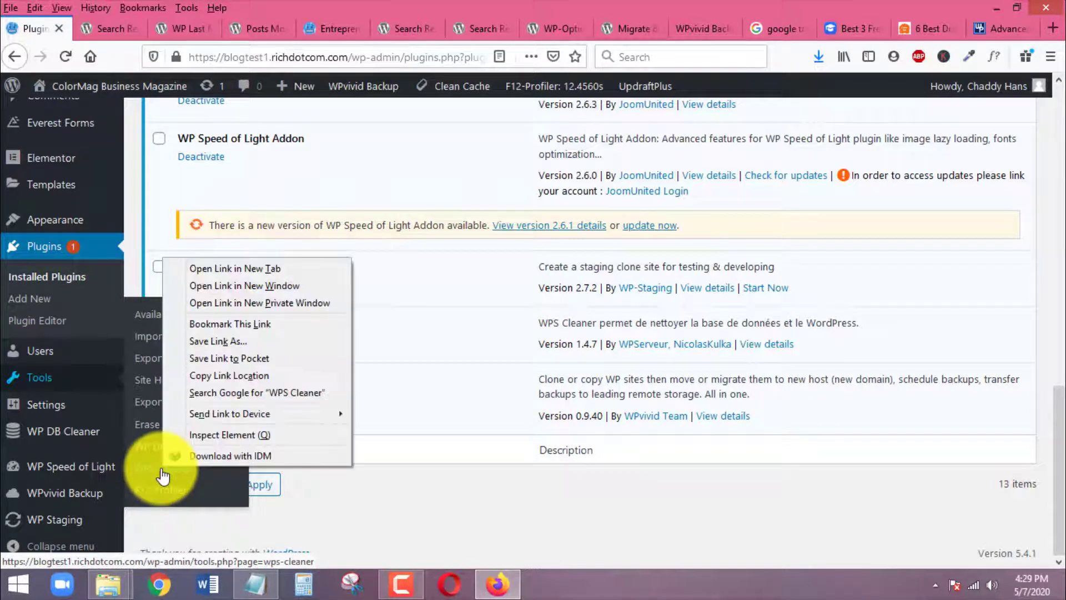
pyautogui.click(218, 267)
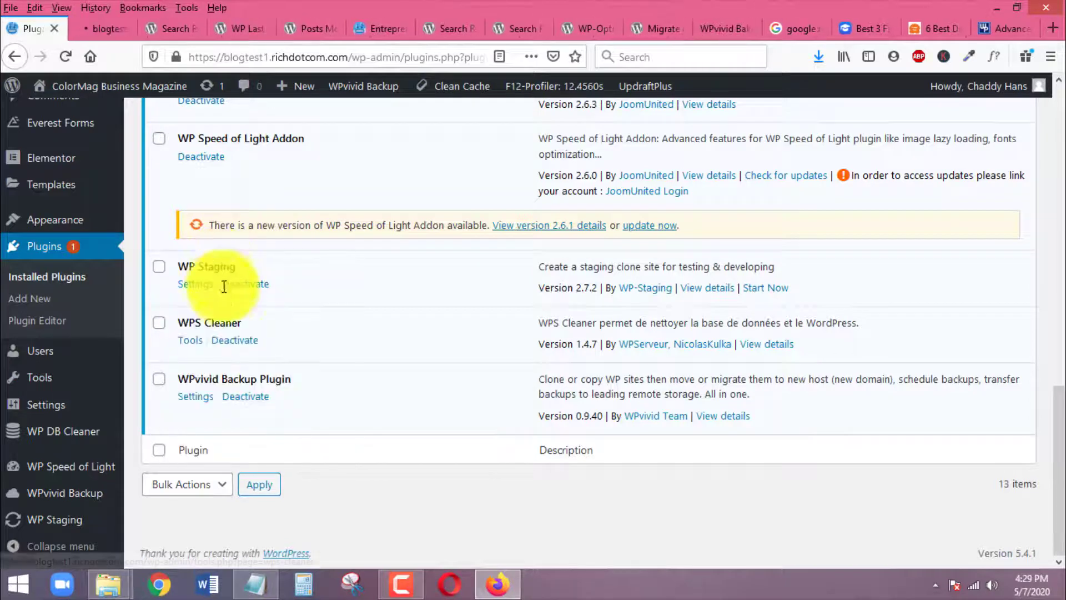
pyautogui.click(102, 33)
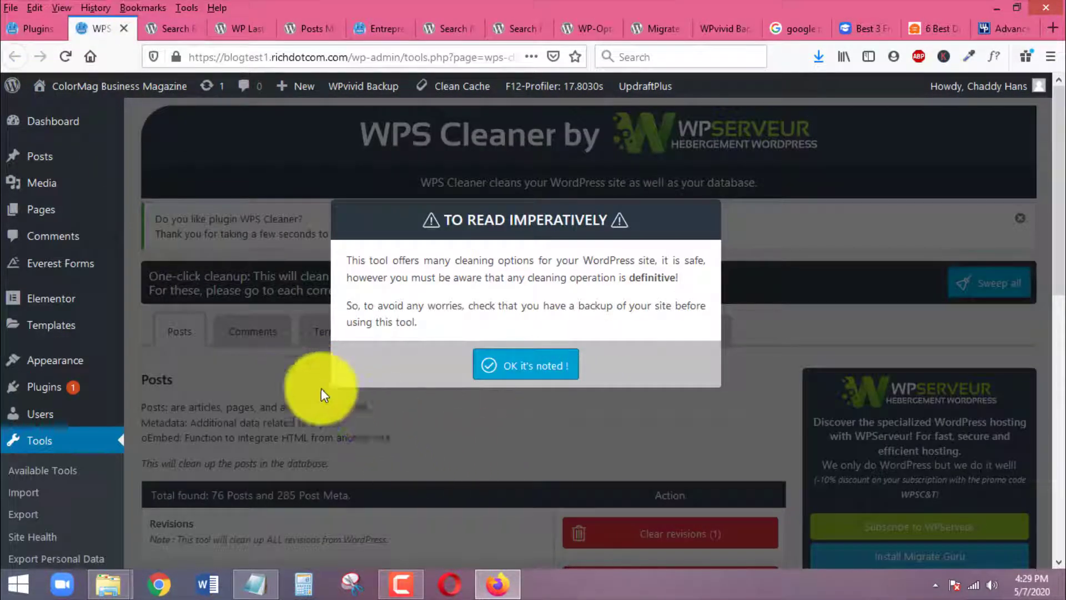
# Acknowledge the backup notice and look over the cleanup options for posts
pyautogui.click(520, 383)
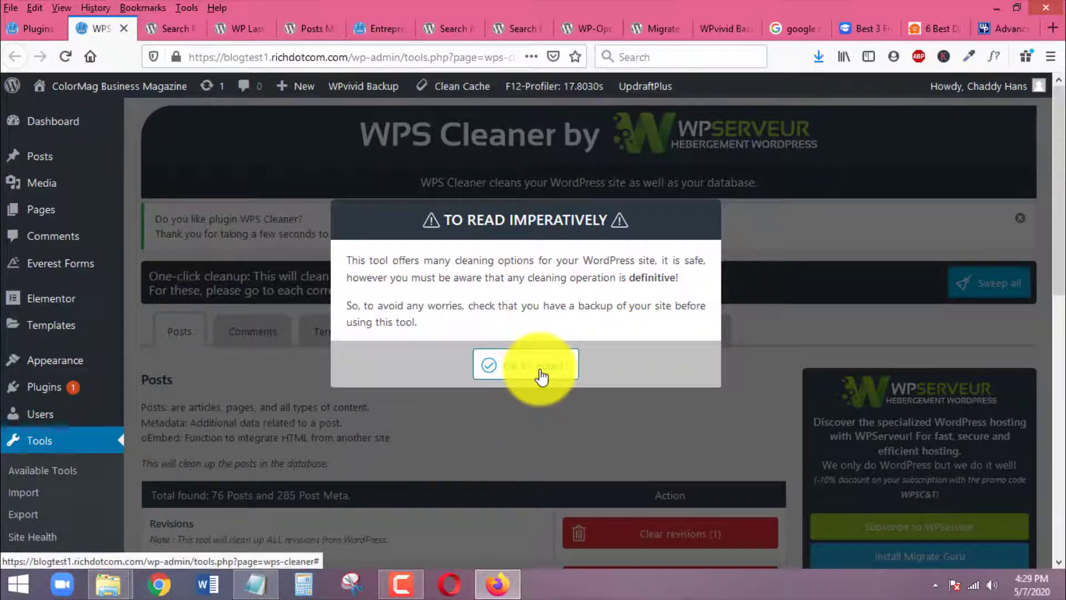
pyautogui.click(526, 366)
pyautogui.scroll(-7, 476, 394)
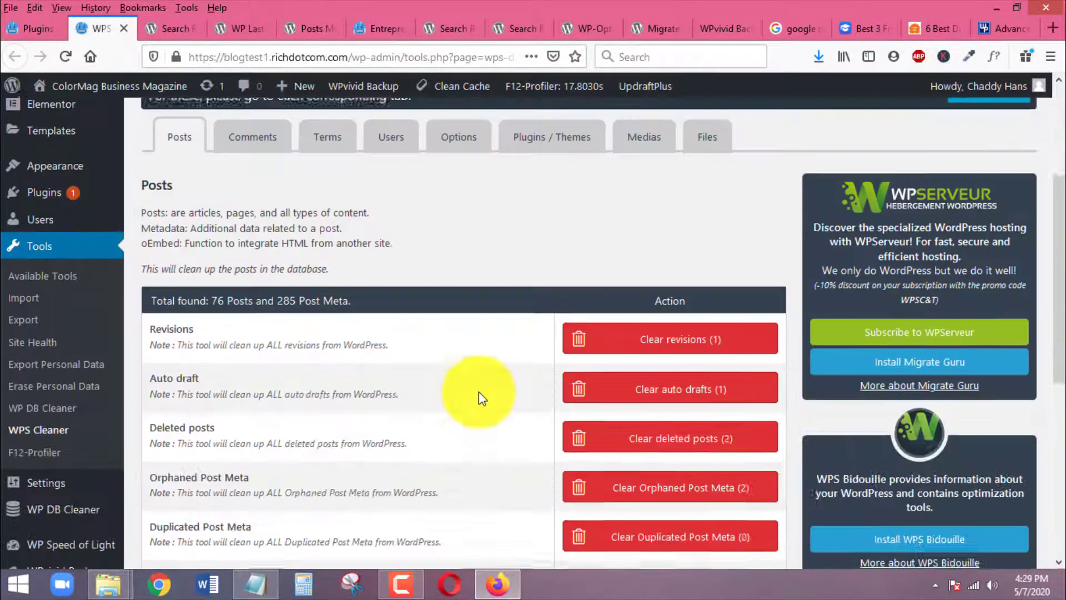
pyautogui.scroll(4, 305, 315)
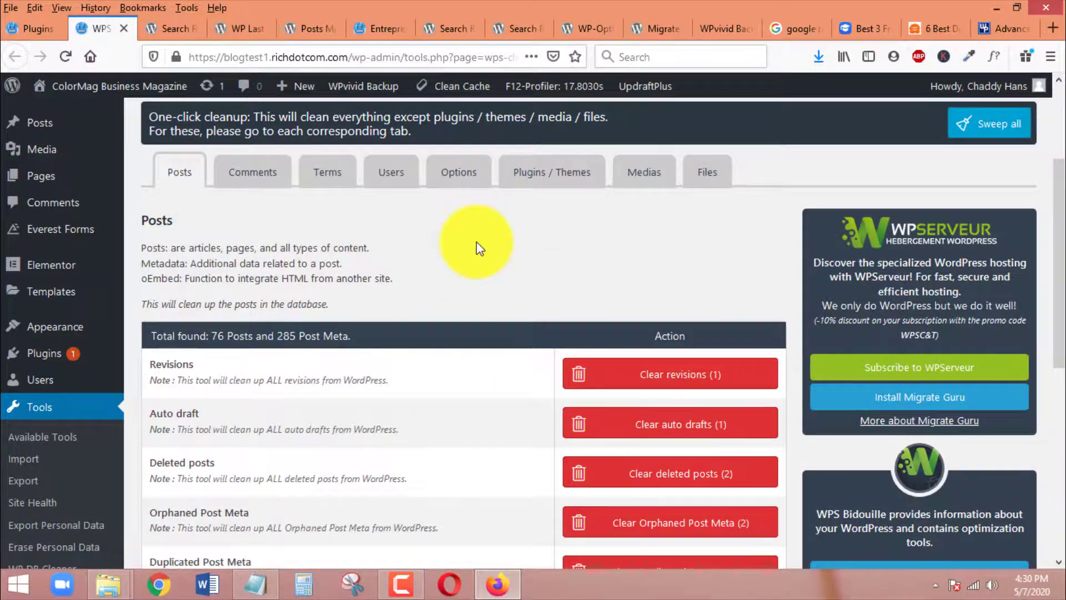
pyautogui.scroll(-2, 478, 246)
pyautogui.scroll(-2, 652, 311)
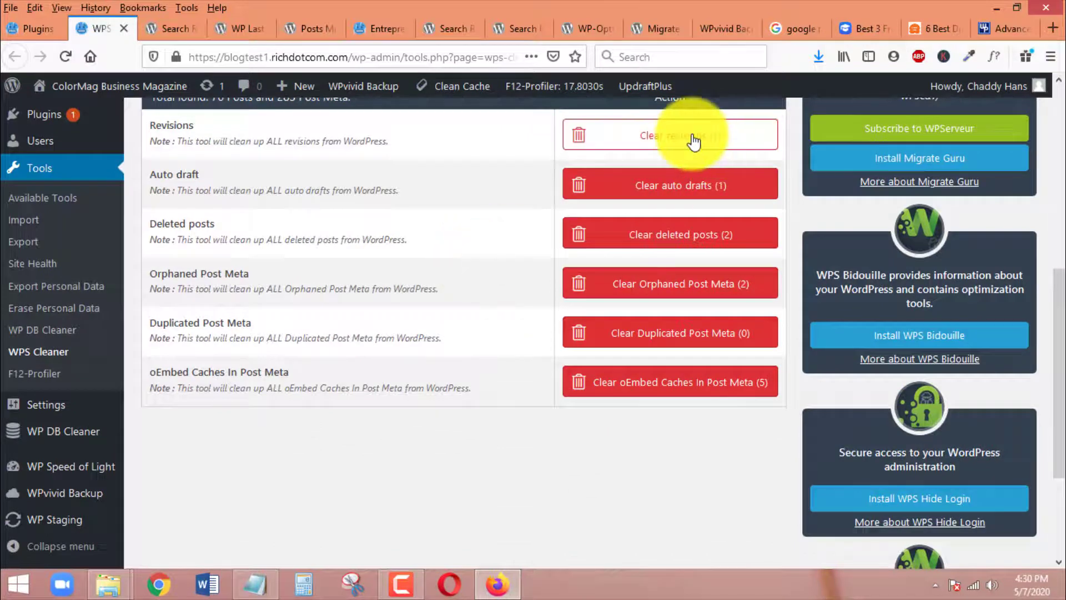
pyautogui.scroll(3, 692, 192)
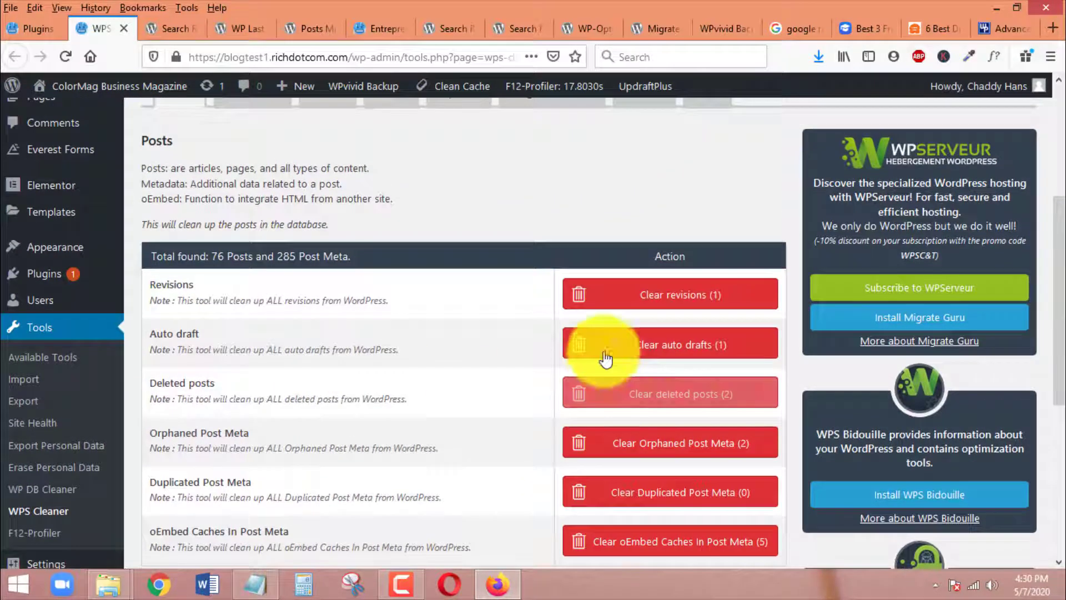
# Clear the revisions, deleted posts and orphaned post meta from the database
pyautogui.click(686, 300)
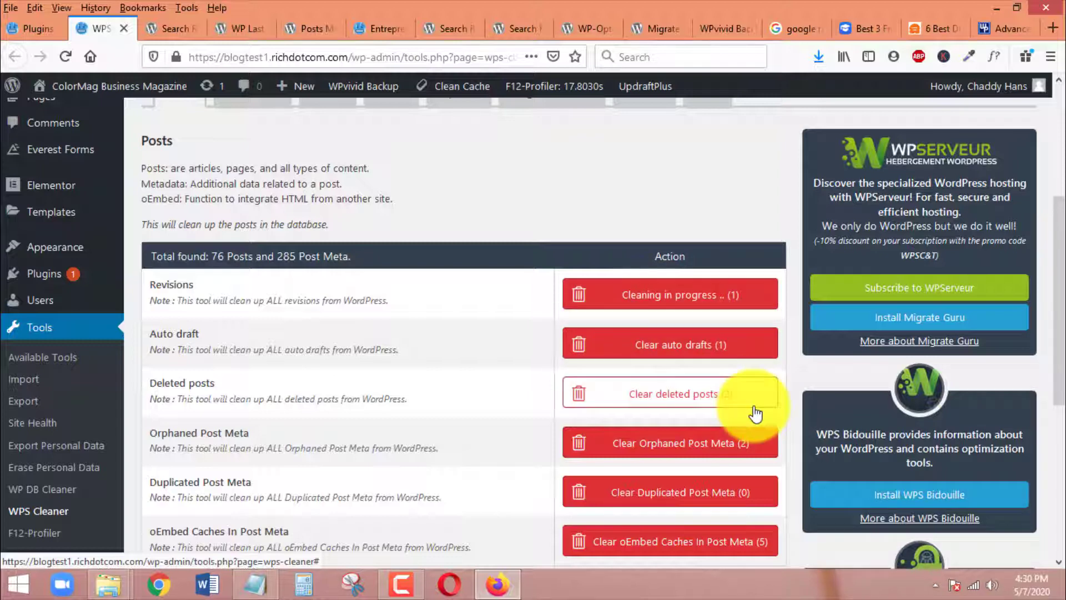
pyautogui.scroll(-2, 720, 358)
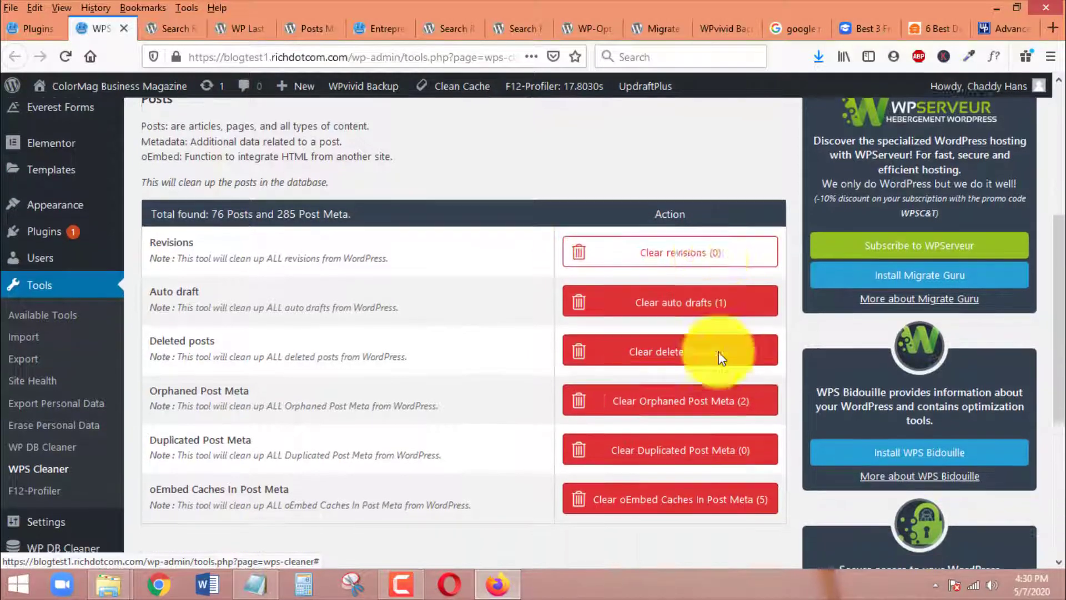
pyautogui.scroll(-1, 720, 358)
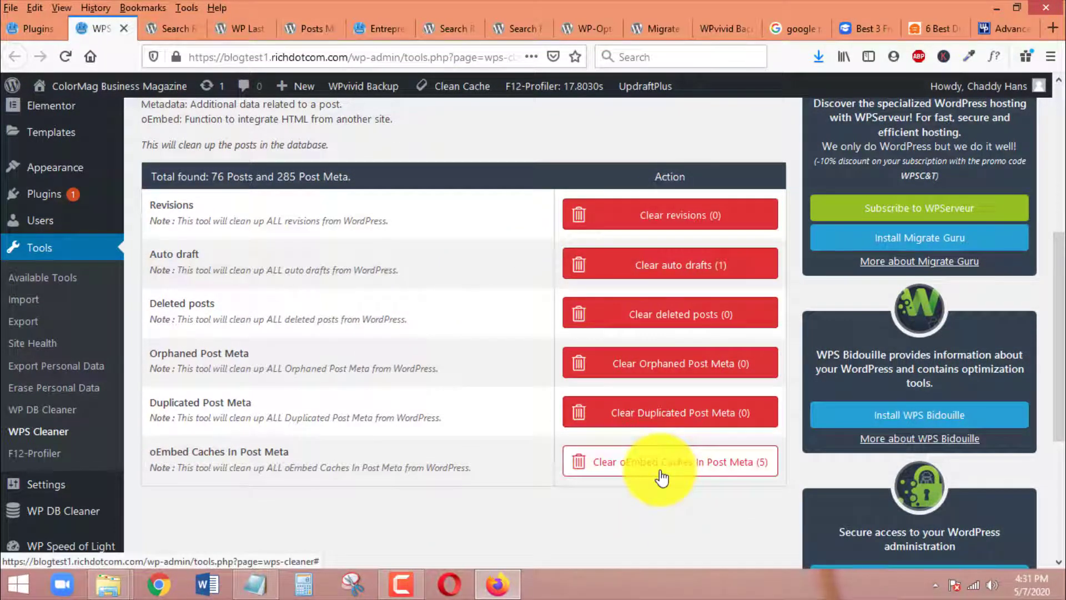
# Examine the cleanup options for comments and return to the Posts section
pyautogui.scroll(1, 498, 481)
pyautogui.scroll(5, 498, 480)
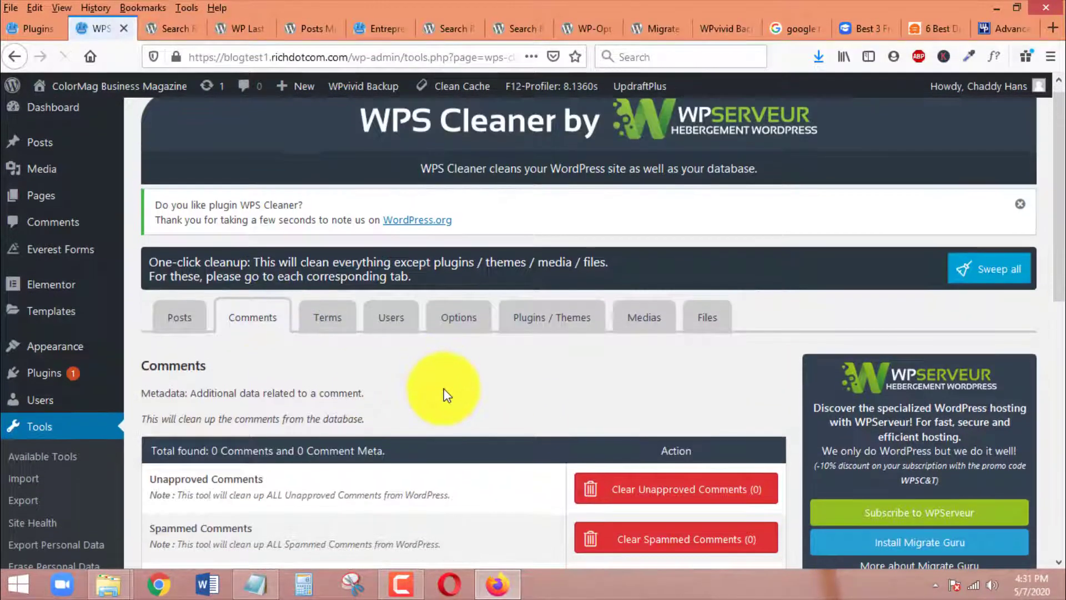
pyautogui.scroll(-5, 404, 388)
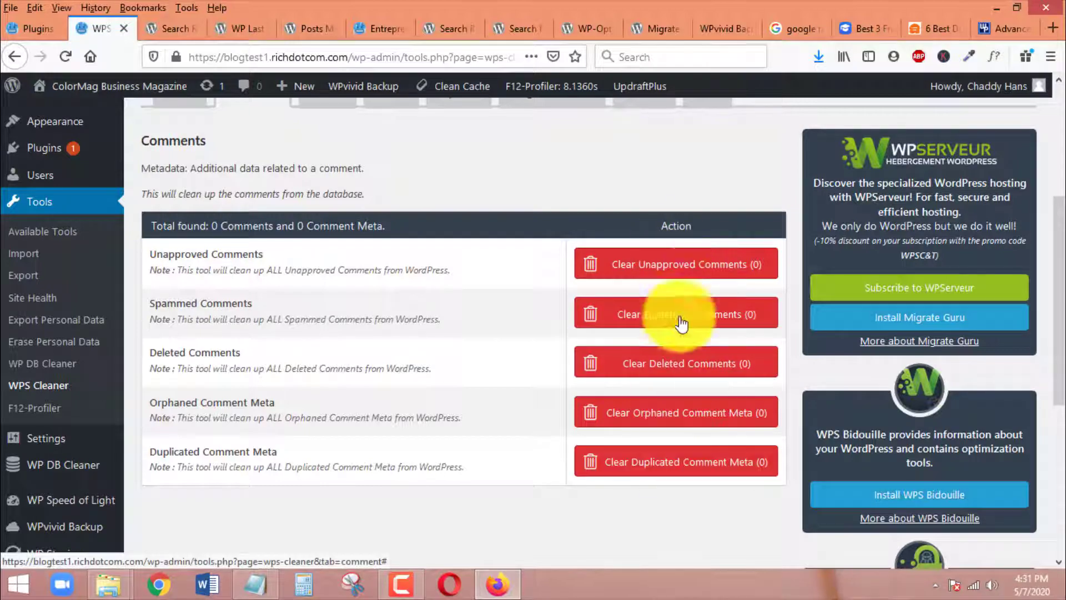
pyautogui.scroll(2, 263, 300)
pyautogui.scroll(1, 264, 295)
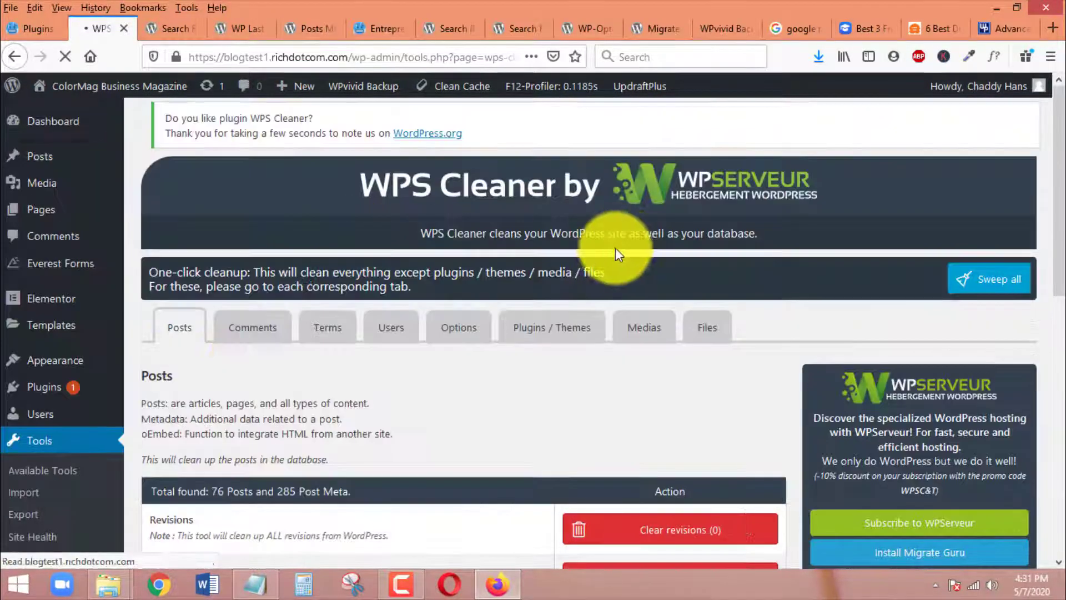
# Look over the remaining post cleanup options, including auto drafts and oEmbed caches in post meta
pyautogui.scroll(-8, 616, 255)
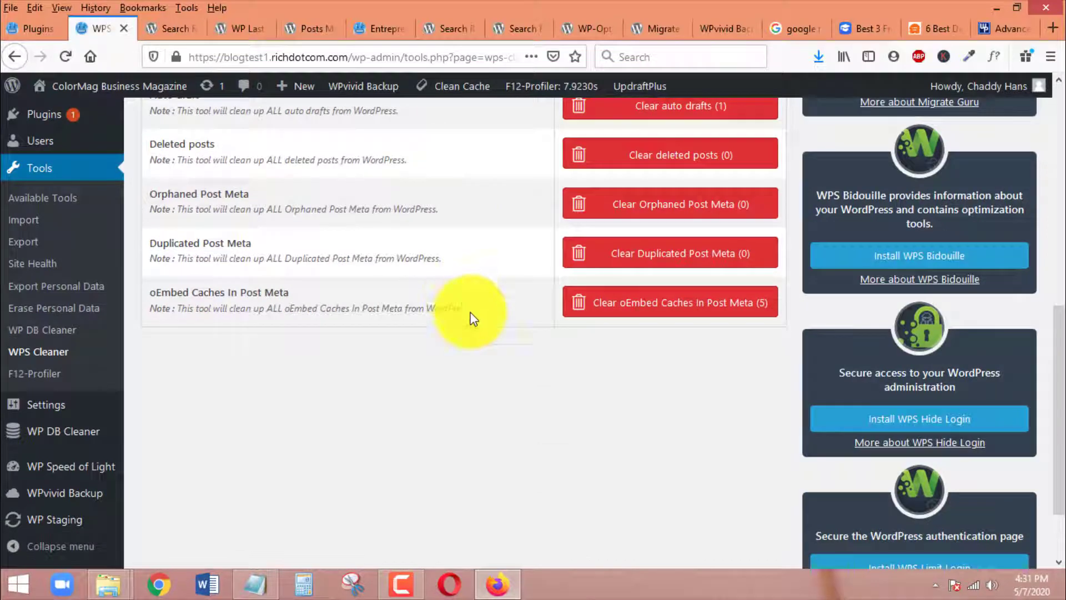
pyautogui.click(622, 305)
pyautogui.scroll(-3, 570, 416)
pyautogui.click(605, 389)
pyautogui.scroll(-4, 583, 381)
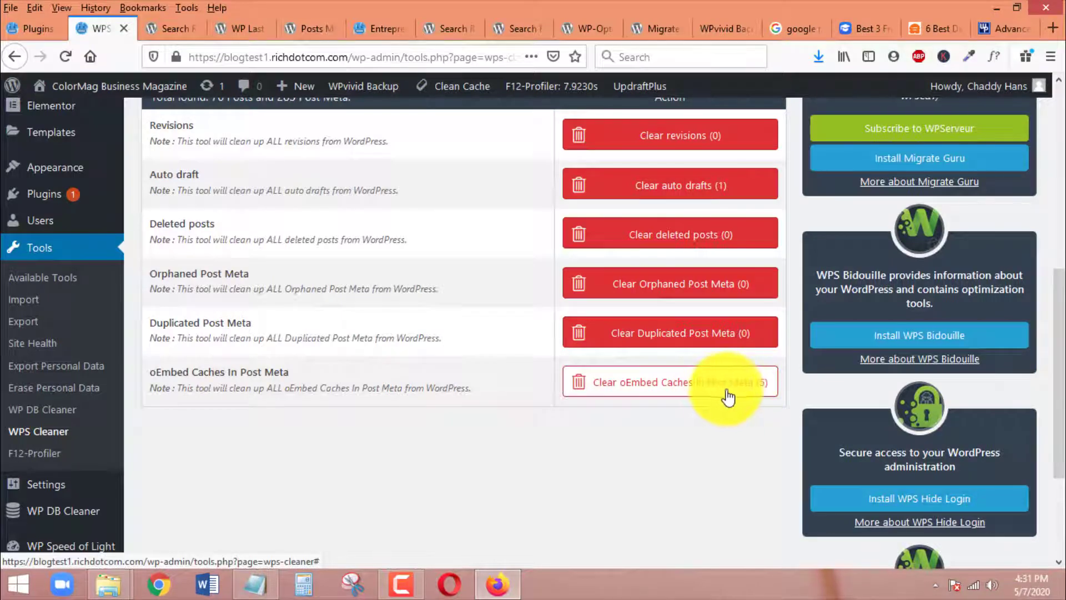
# Examine the cleanup options for terms and for users
pyautogui.scroll(8, 578, 381)
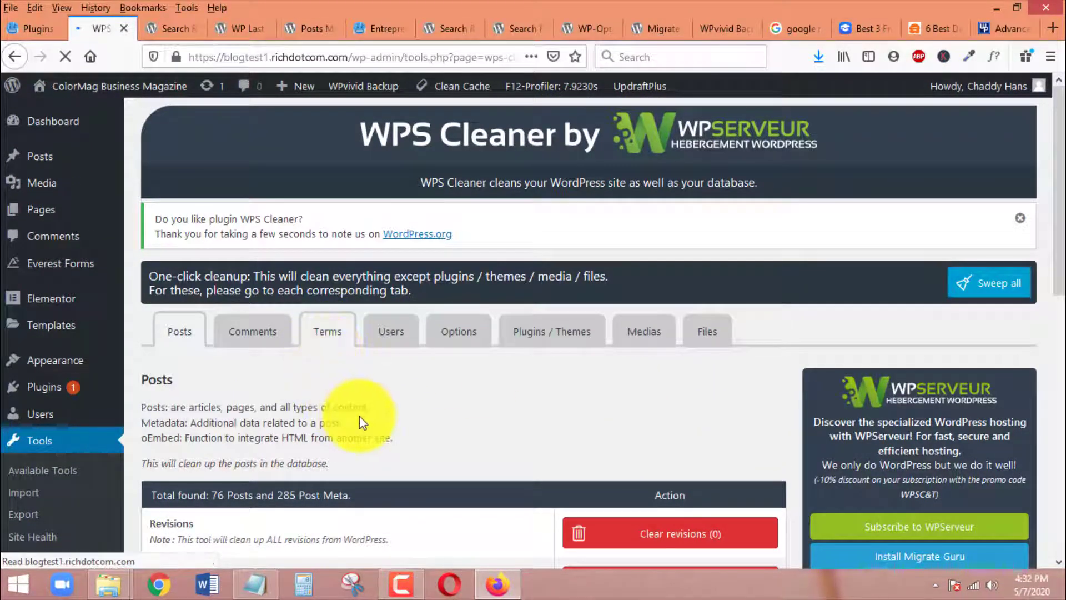
pyautogui.scroll(-5, 452, 433)
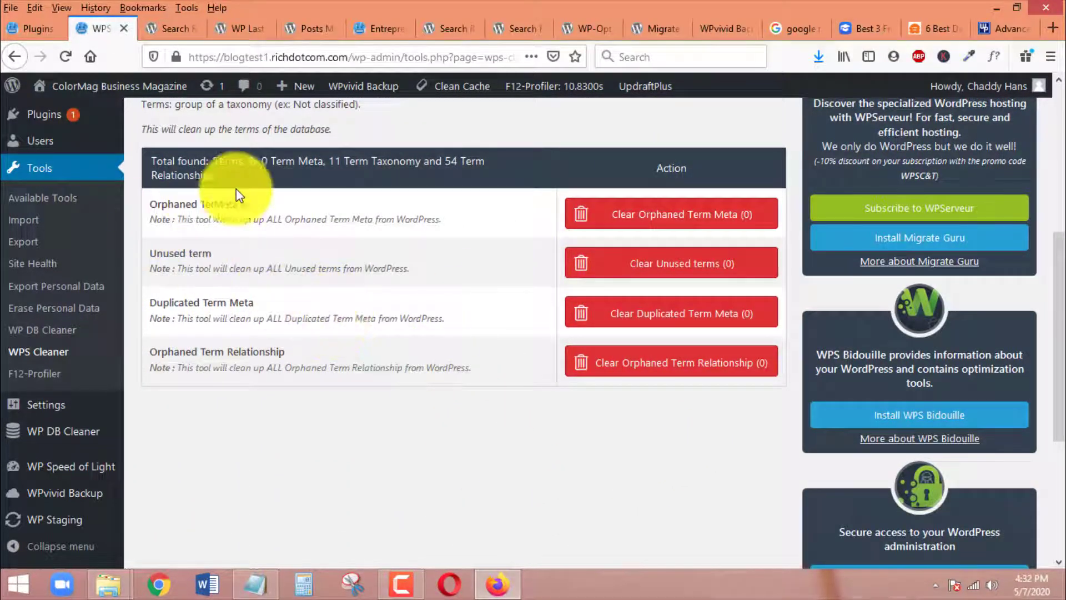
pyautogui.scroll(2, 653, 425)
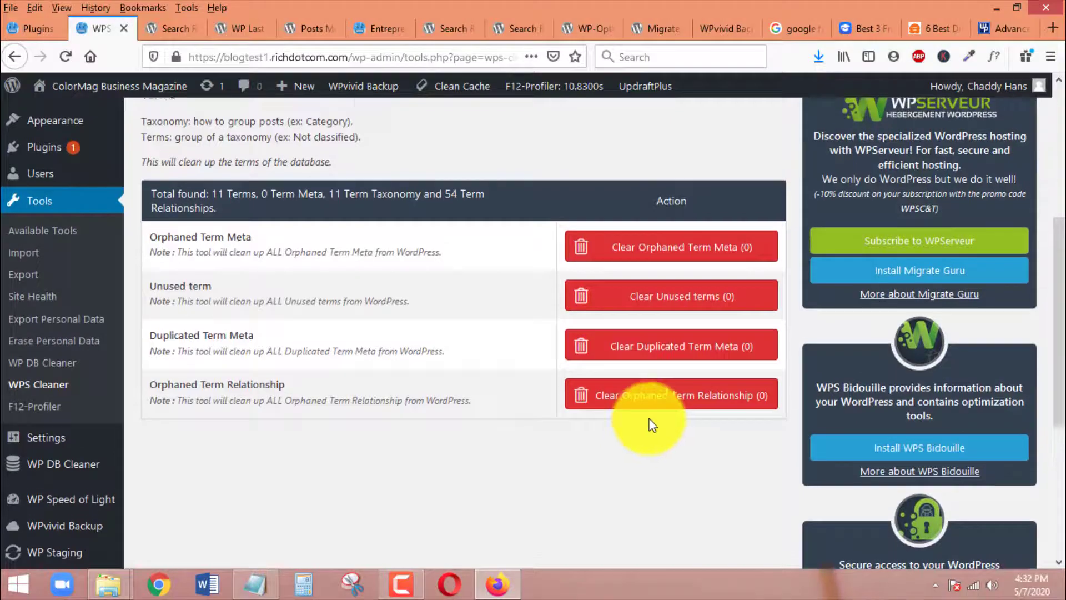
pyautogui.scroll(2, 652, 425)
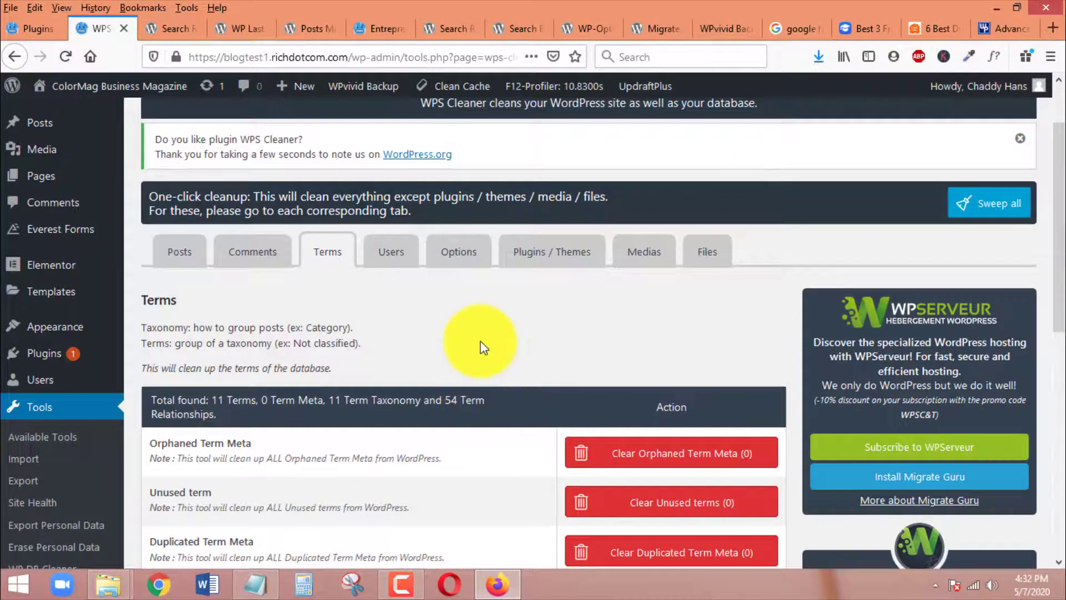
pyautogui.click(391, 251)
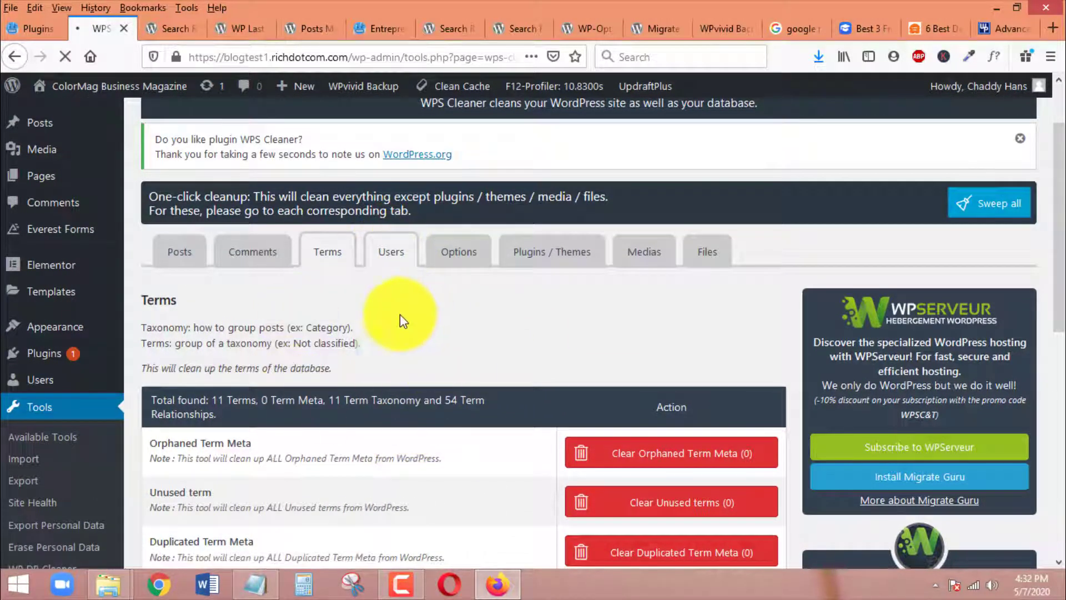
pyautogui.scroll(-4, 422, 295)
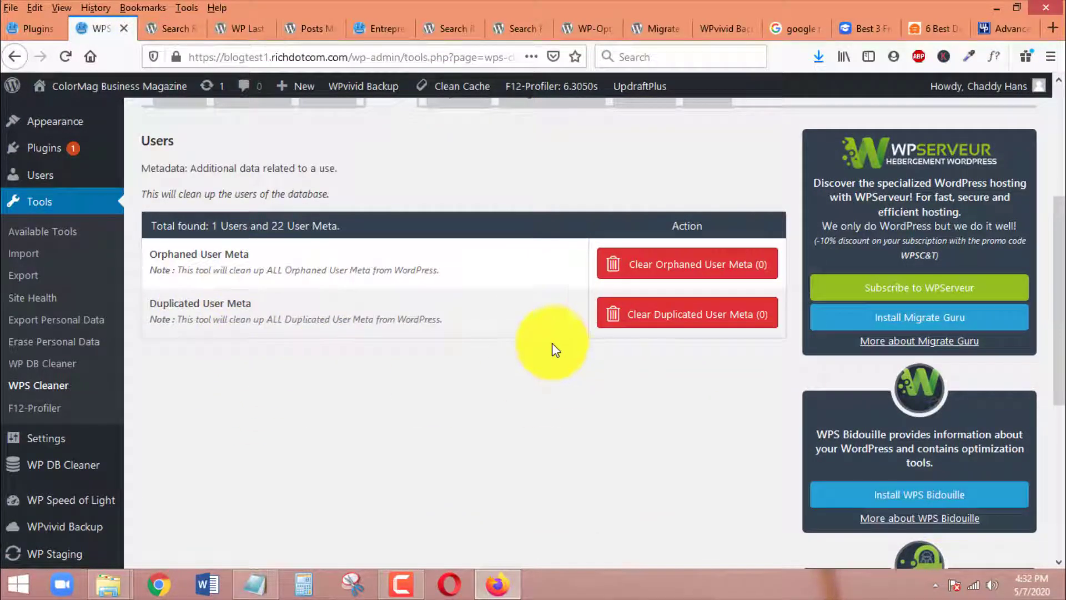
pyautogui.scroll(2, 666, 400)
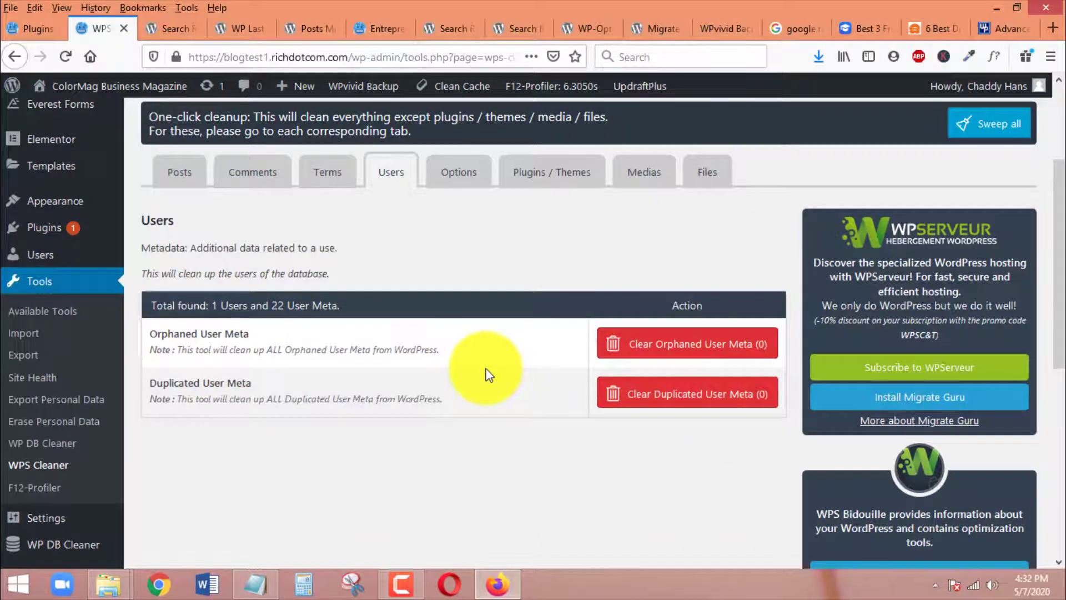
pyautogui.scroll(2, 431, 385)
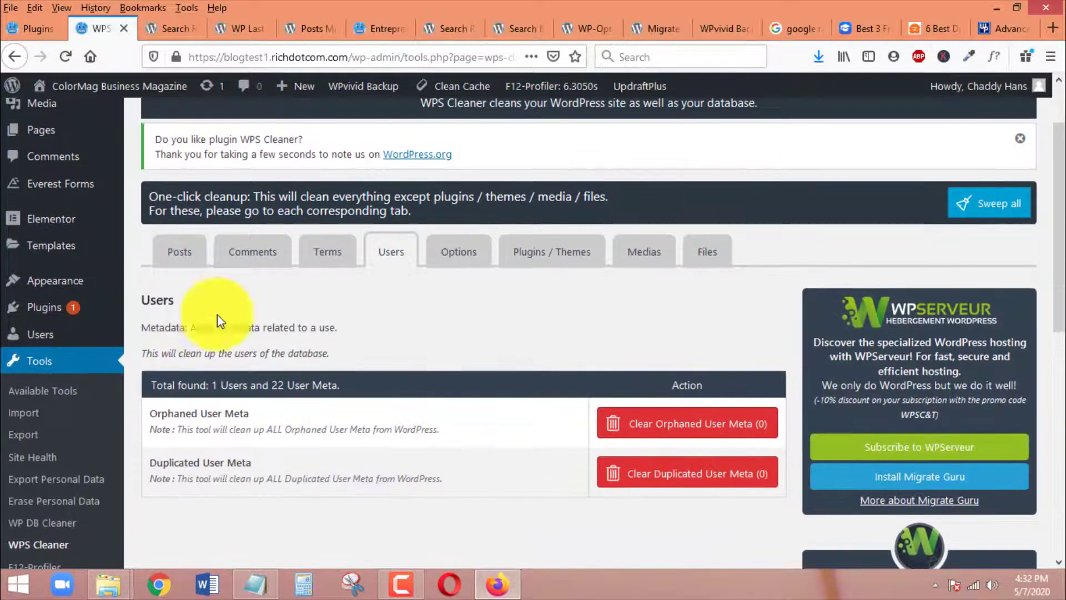
# Clear the transient options from the database in the Options section
pyautogui.click(459, 254)
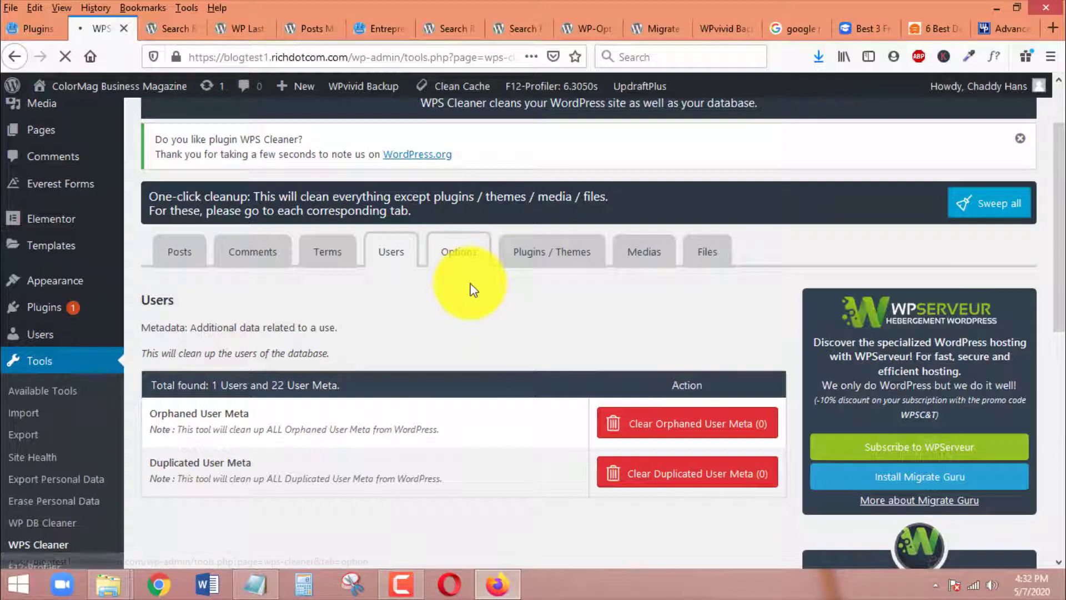
pyautogui.scroll(-3, 474, 272)
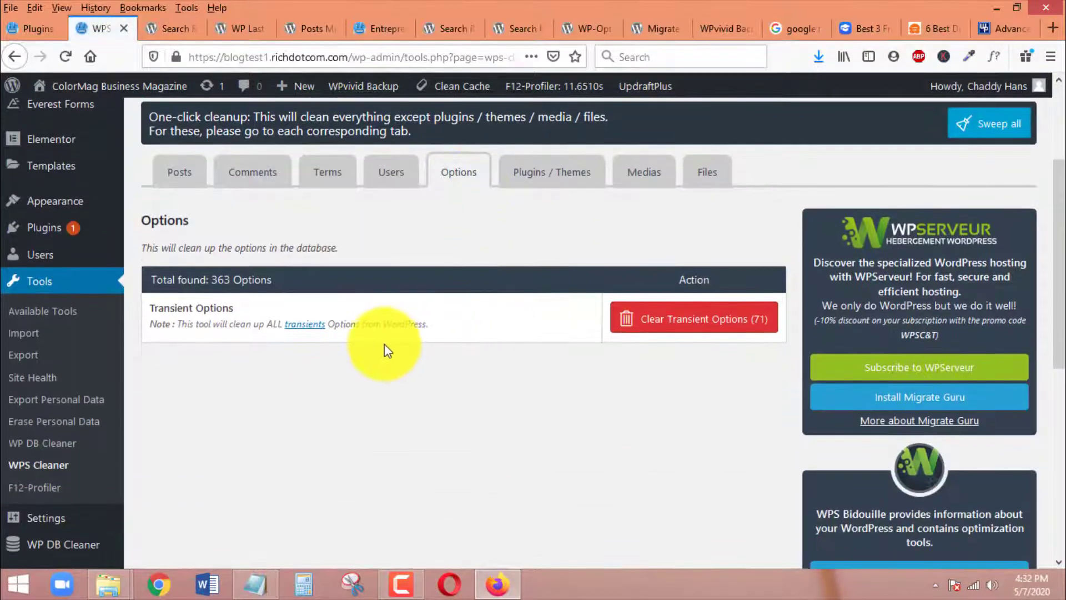
pyautogui.scroll(1, 572, 405)
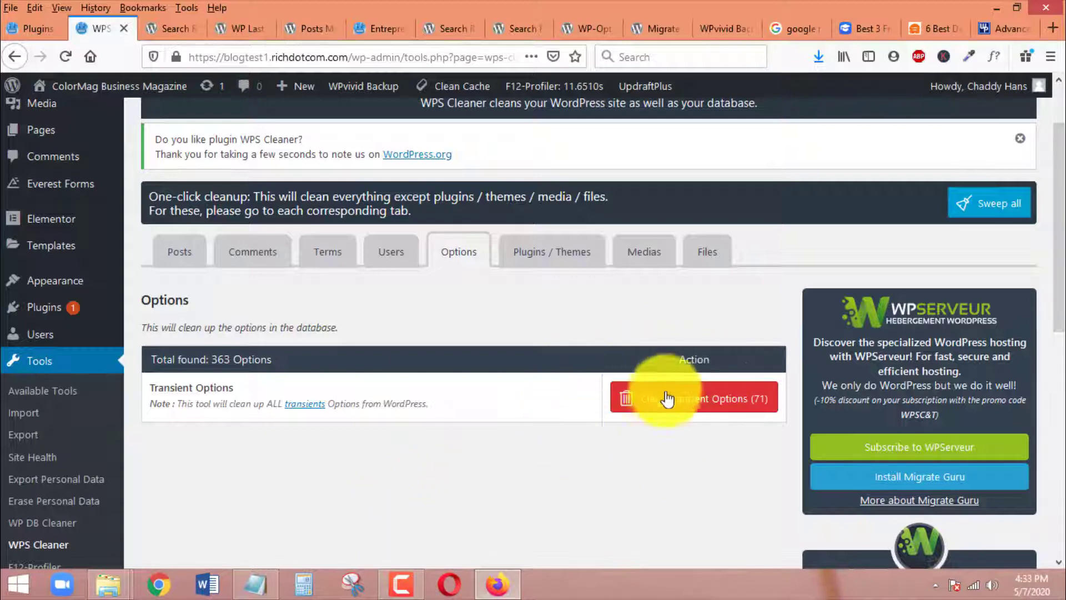
pyautogui.click(690, 405)
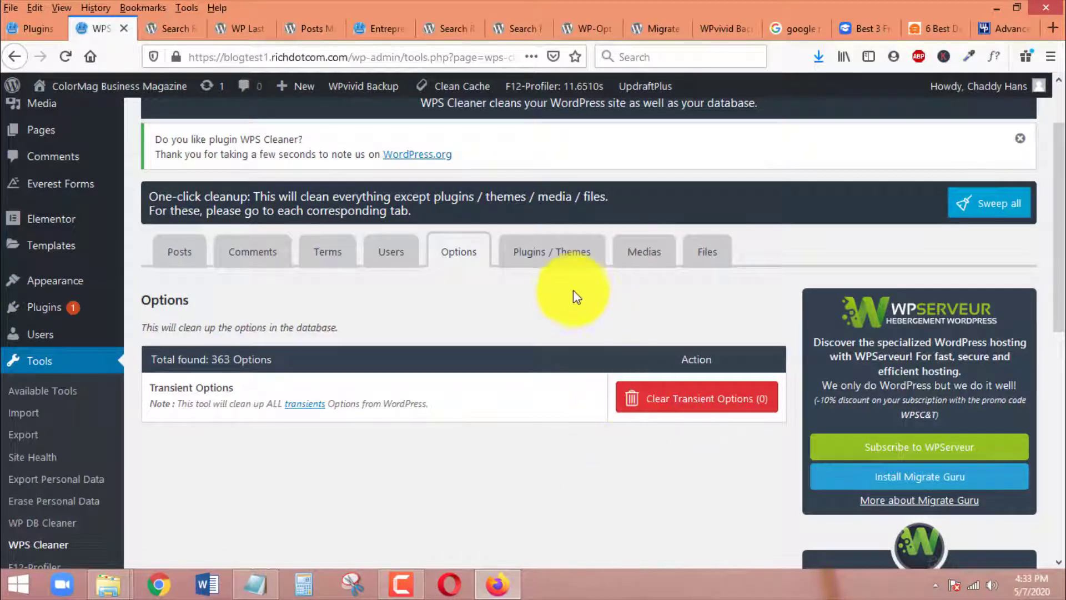
# Open the Plugins / Themes cleanup section and bring up the site's installed themes in a new browser tab
pyautogui.click(561, 249)
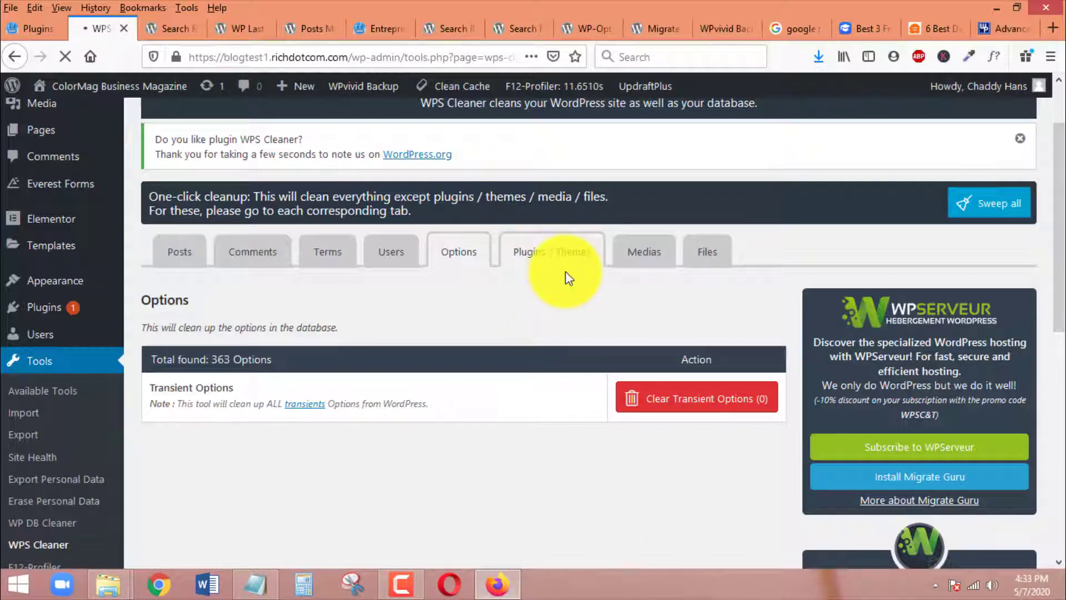
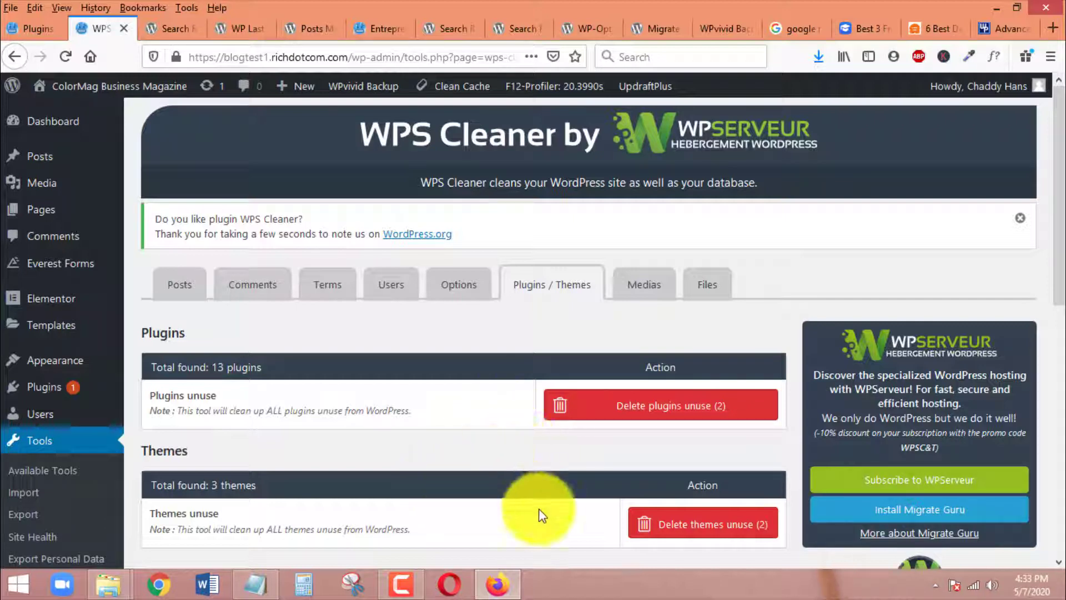
pyautogui.scroll(-3, 542, 507)
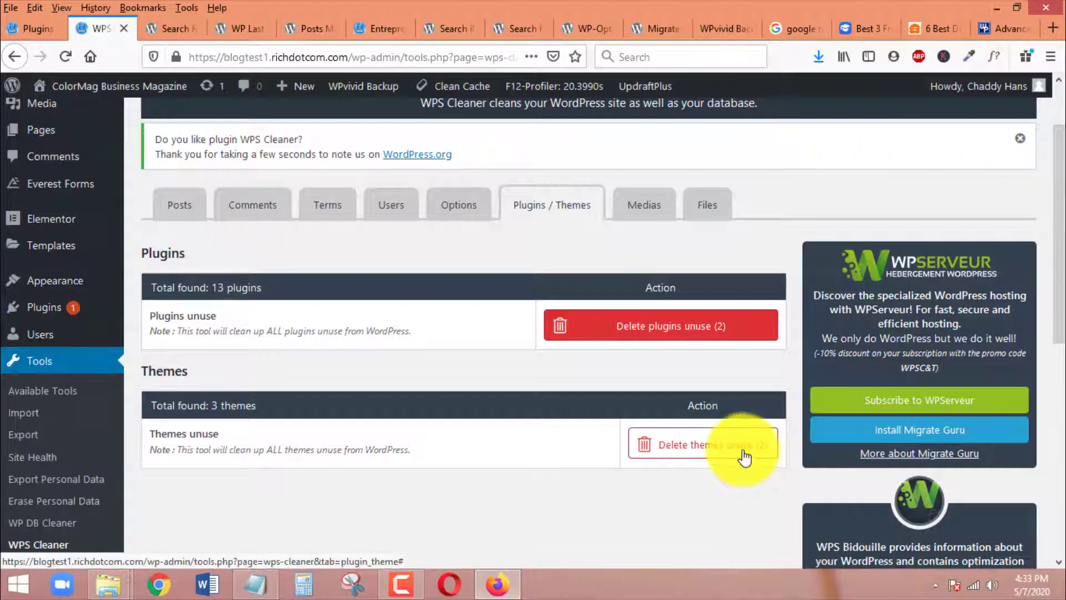
pyautogui.moveTo(58, 286)
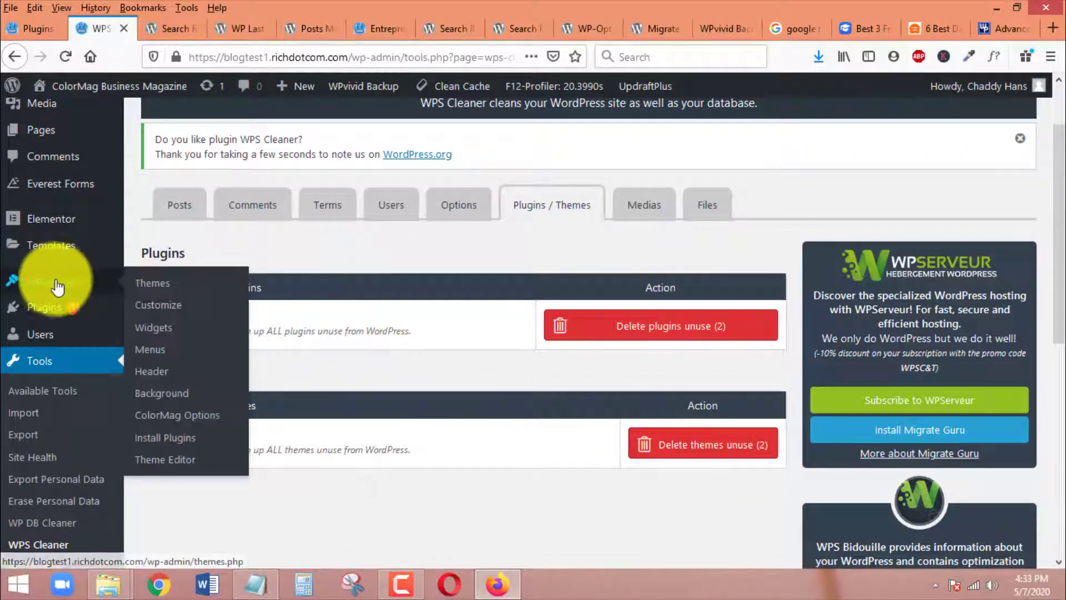
pyautogui.middleClick(217, 290)
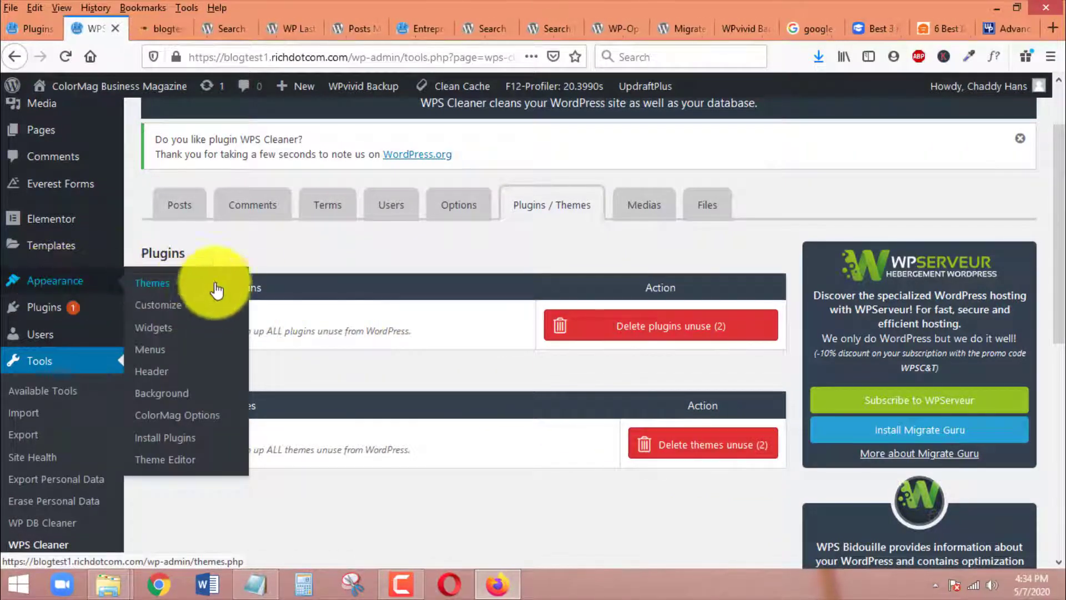
pyautogui.click(169, 29)
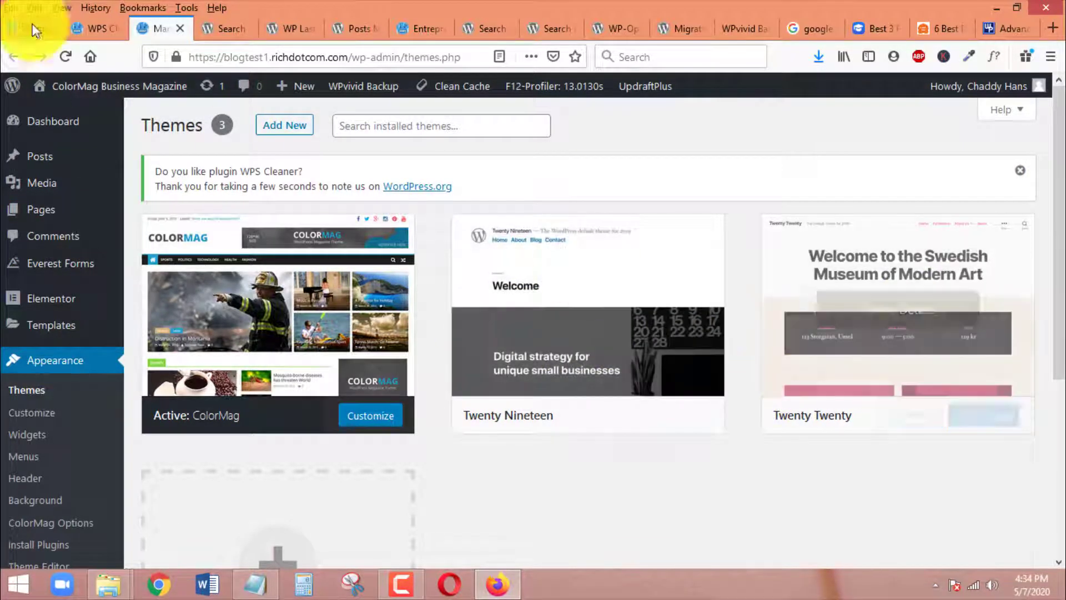
# Delete the unused themes with WPS Cleaner, check the installed themes page and close its browser tab
pyautogui.click(95, 29)
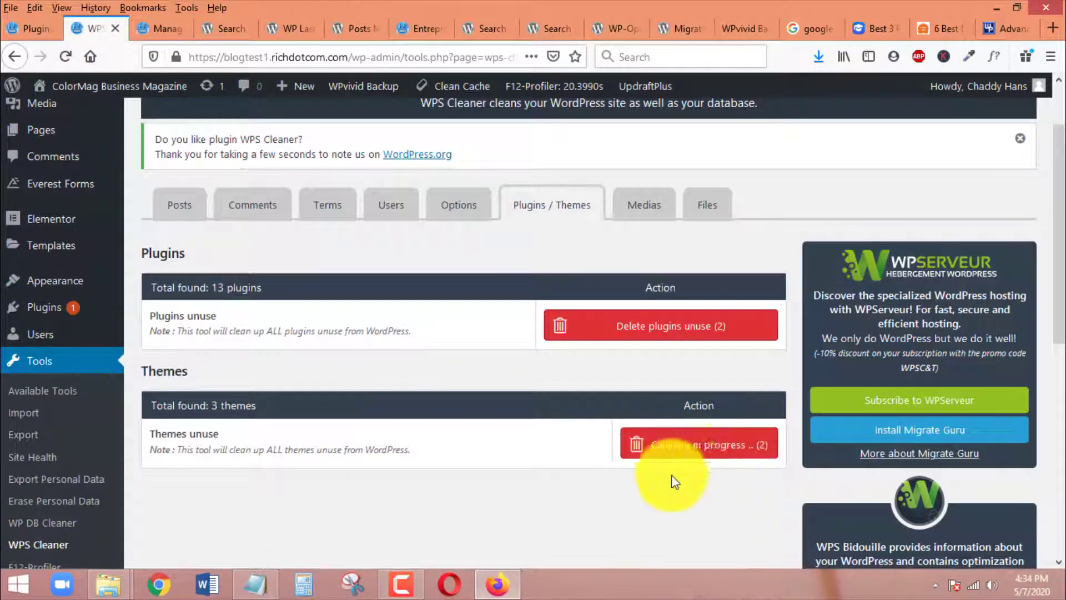
pyautogui.click(166, 28)
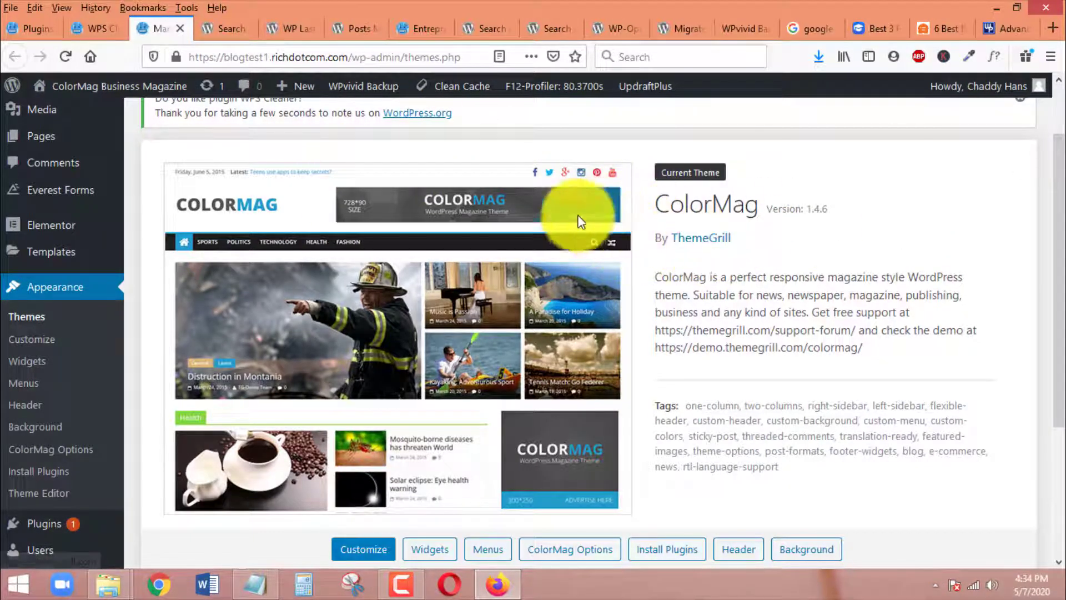
pyautogui.click(93, 30)
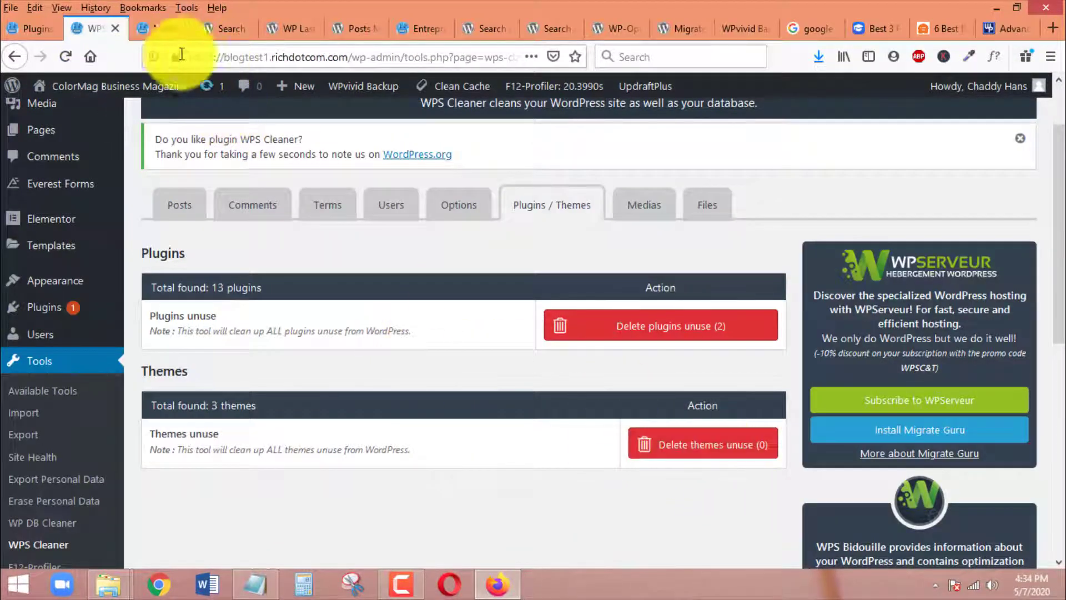
pyautogui.click(167, 29)
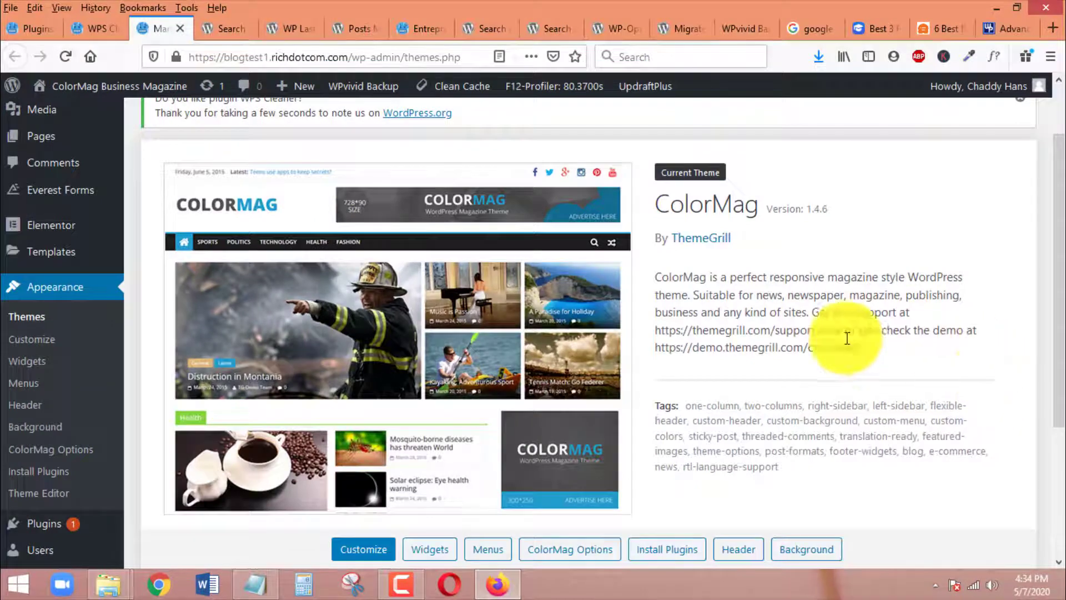
pyautogui.click(180, 29)
pyautogui.click(92, 30)
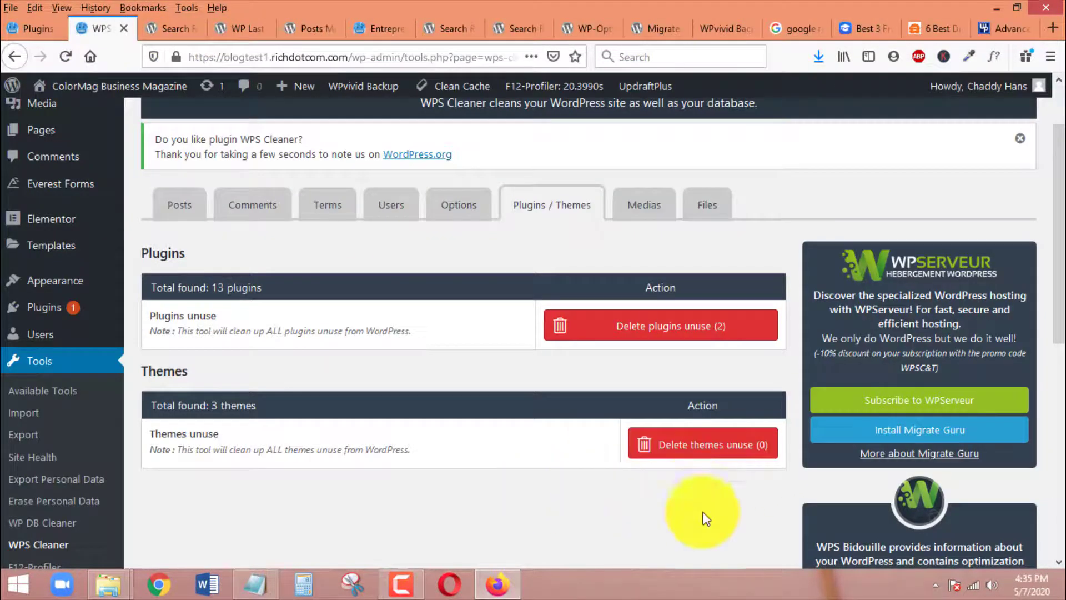
# Run the content analysis in the Medias section and reload the page once it is complete
pyautogui.click(642, 211)
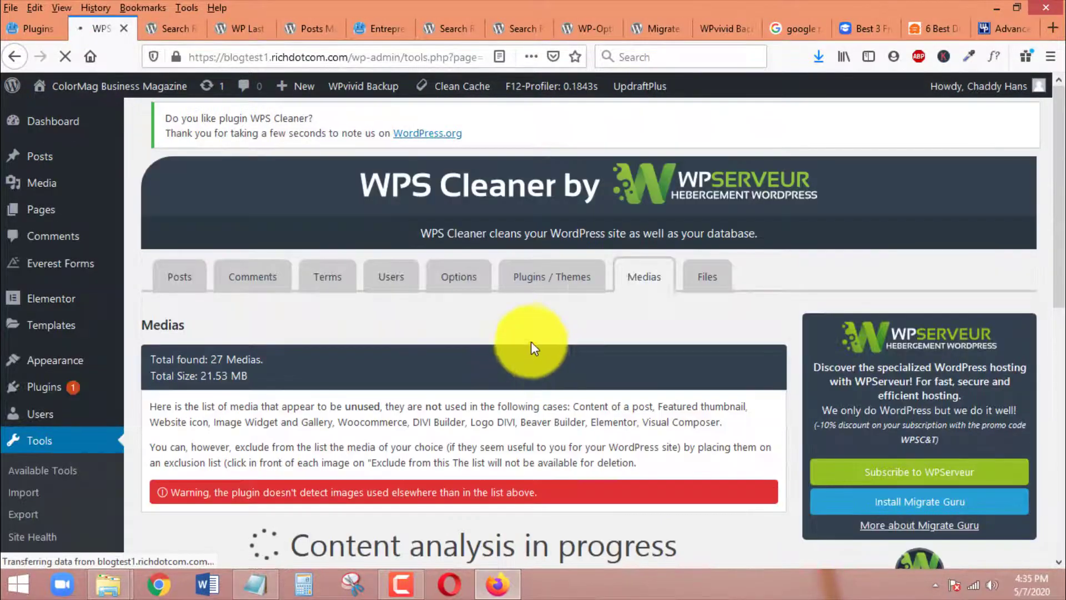
pyautogui.scroll(-4, 572, 338)
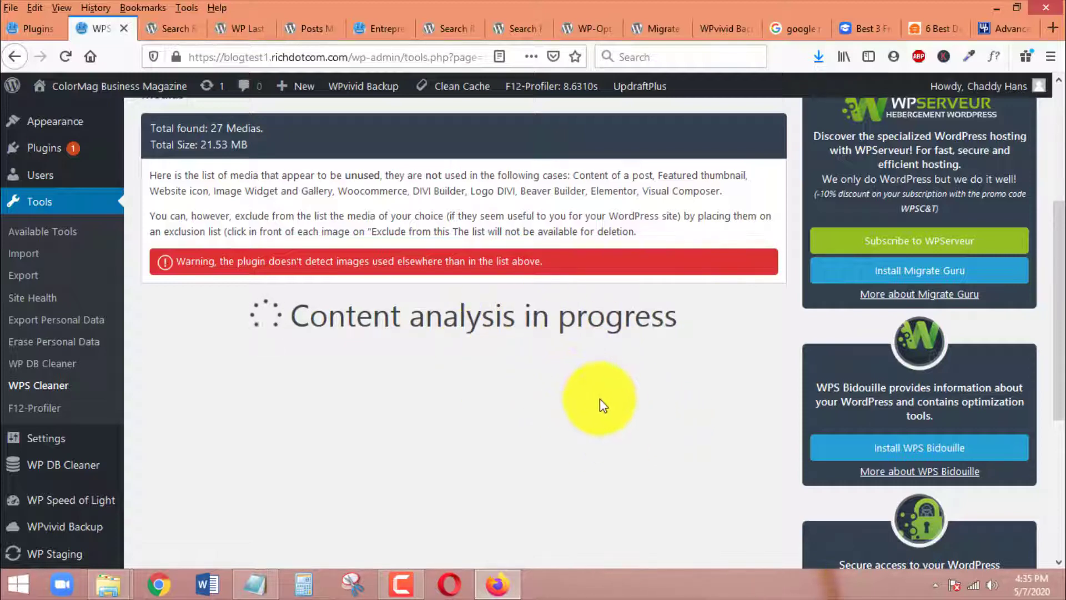
pyautogui.scroll(3, 600, 399)
pyautogui.scroll(-3, 605, 387)
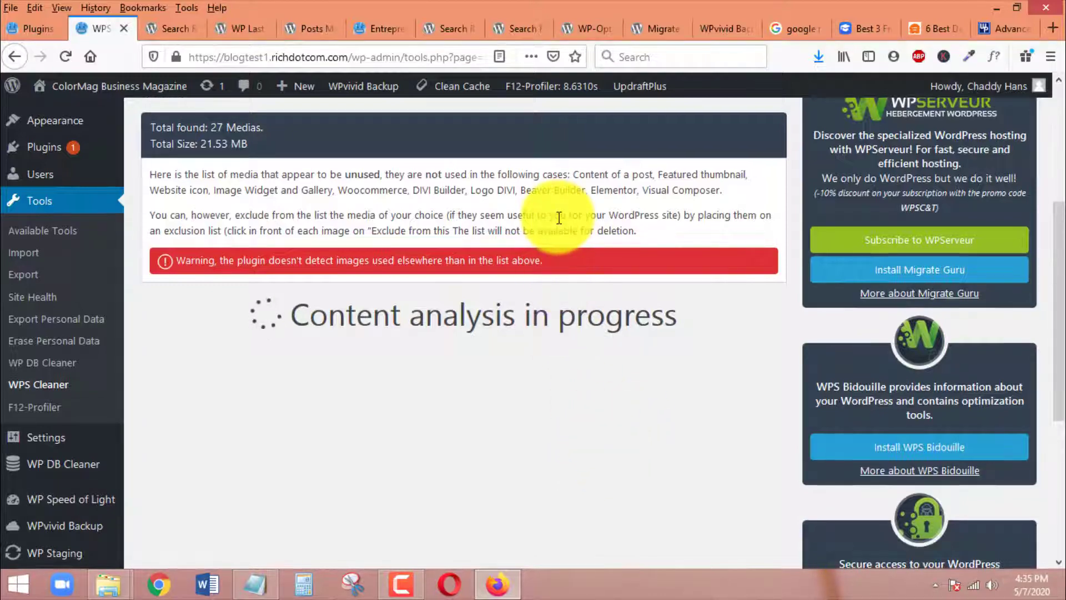
pyautogui.scroll(-5, 621, 318)
pyautogui.scroll(4, 621, 320)
pyautogui.scroll(-3, 620, 320)
pyautogui.scroll(3, 621, 320)
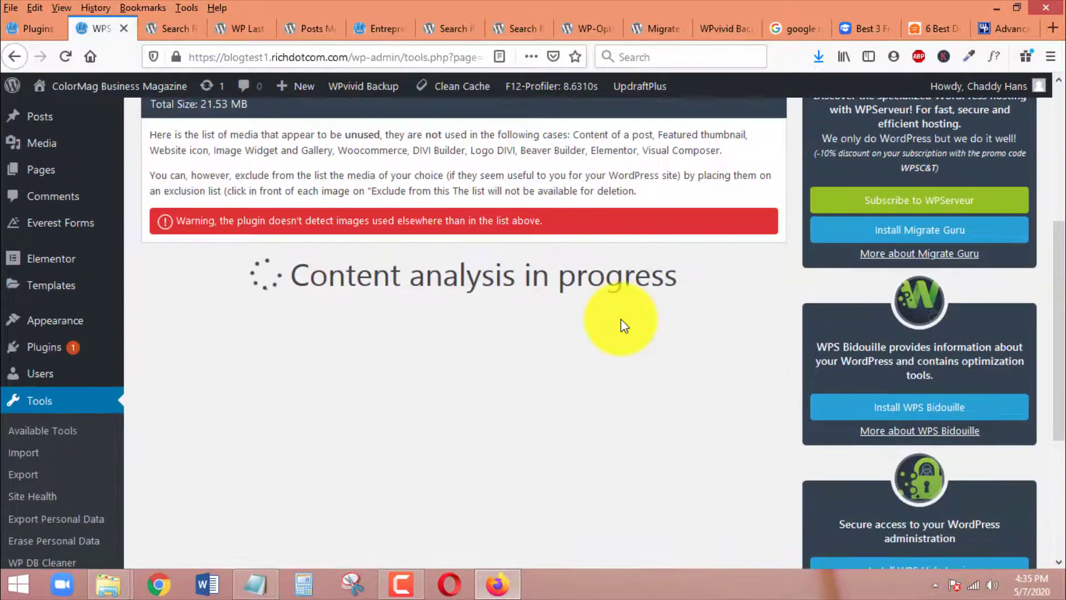
pyautogui.scroll(2, 621, 319)
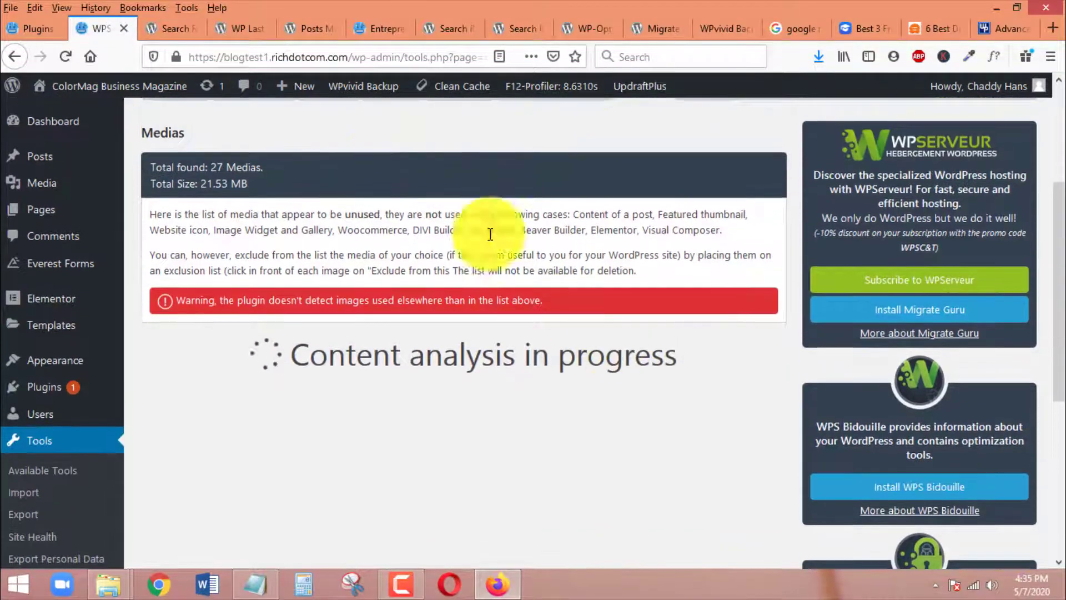
pyautogui.click(469, 86)
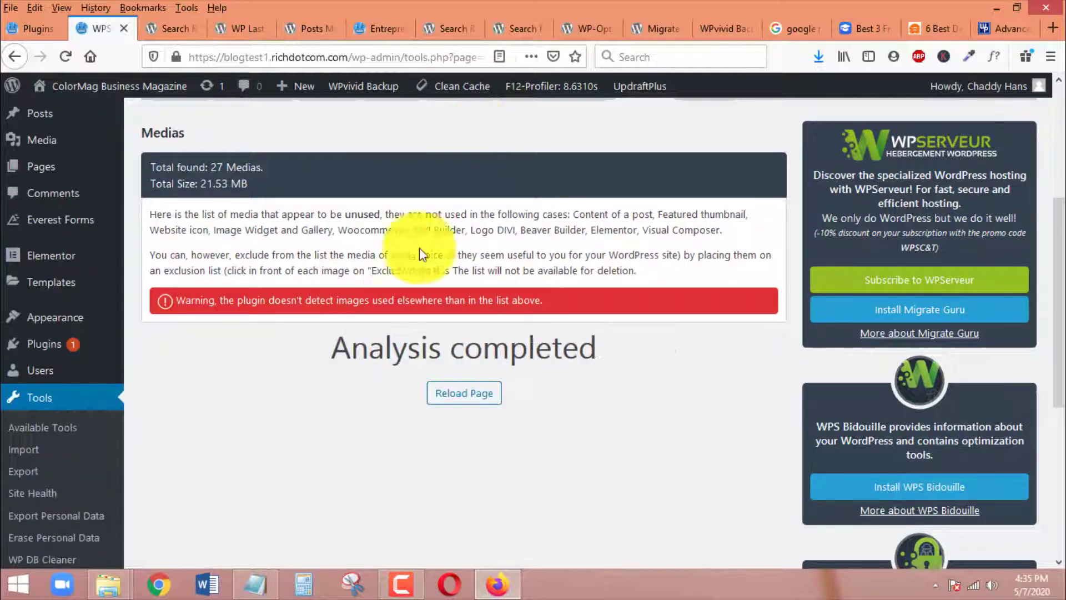
pyautogui.click(479, 396)
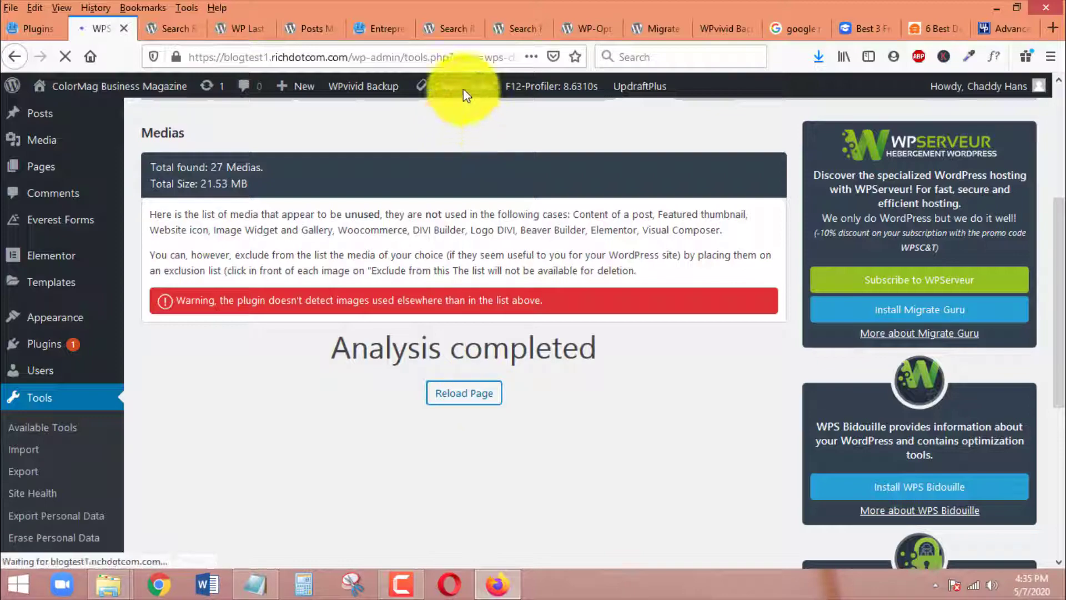
# Examine the list of media files flagged as unused and their exclusion options
pyautogui.scroll(-1, 566, 242)
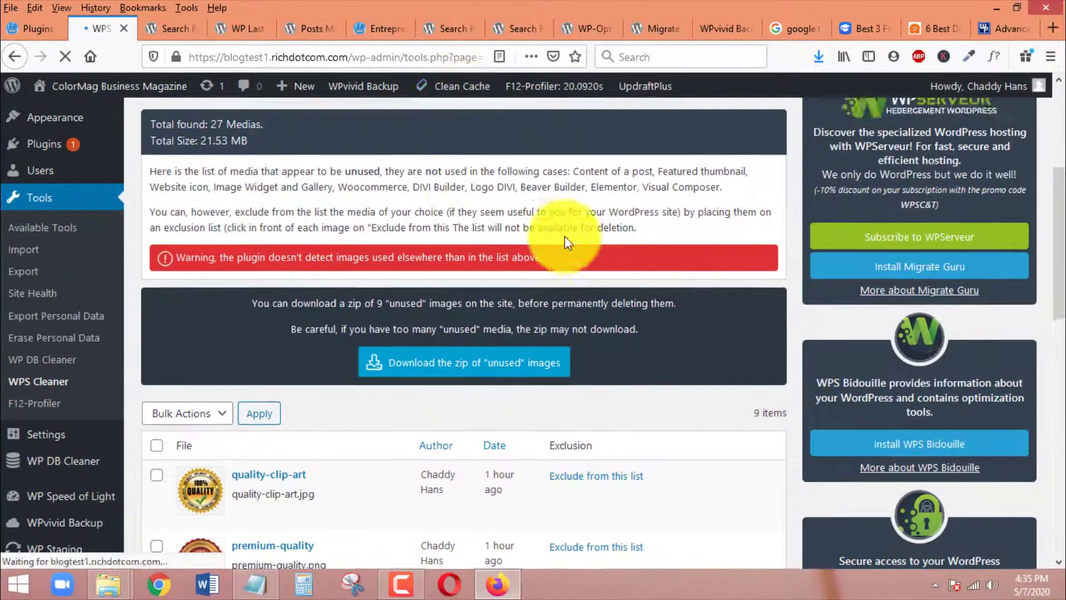
pyautogui.scroll(-5, 566, 241)
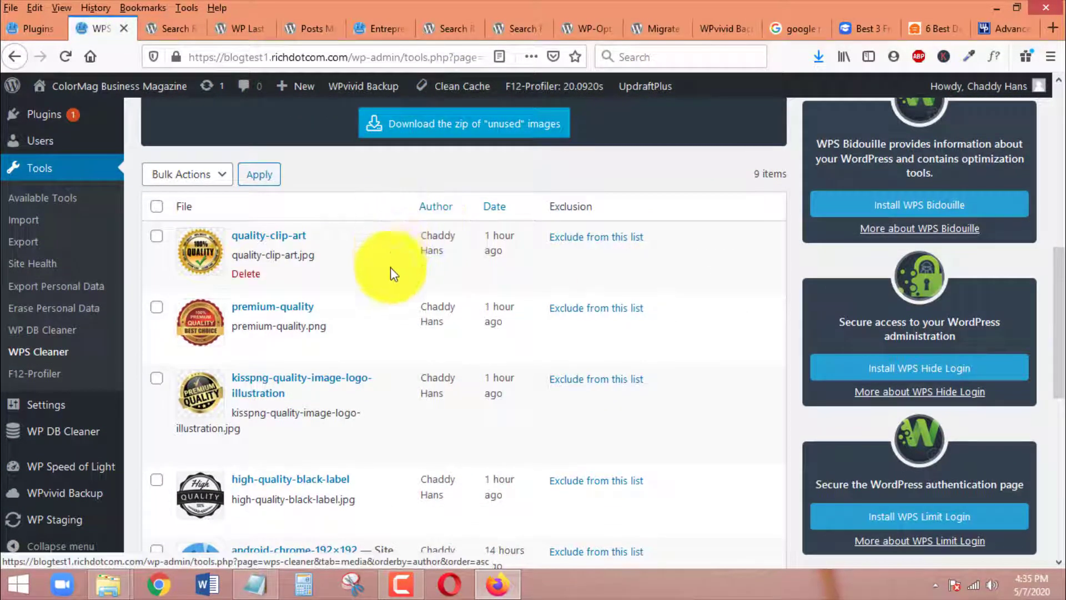
pyautogui.scroll(-5, 322, 333)
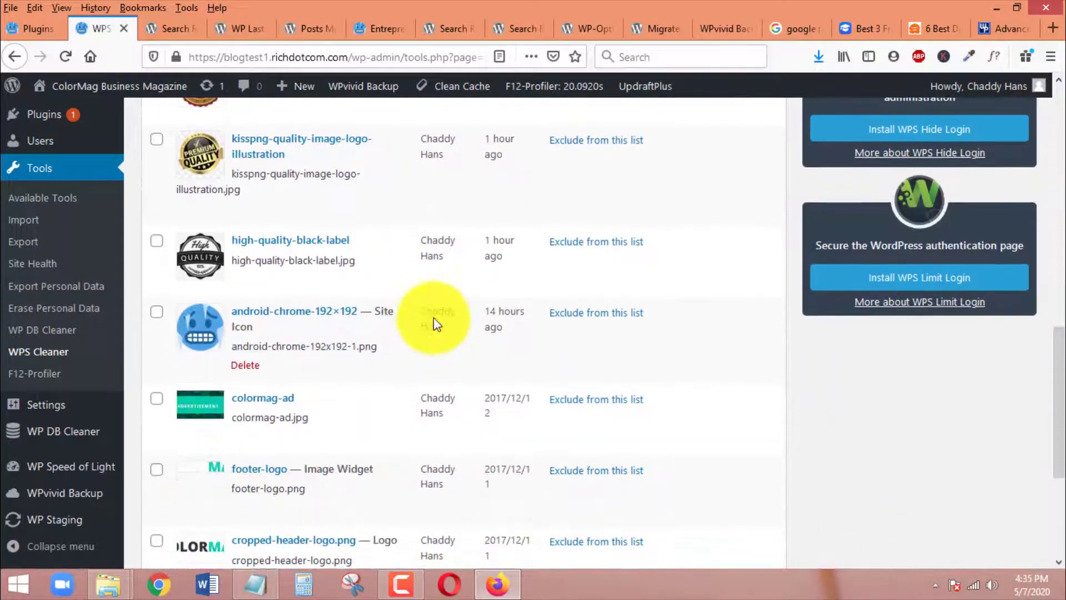
# Review the full list of unused media, the download and bulk options above it, and the exclusion link of each file
pyautogui.scroll(-5, 317, 238)
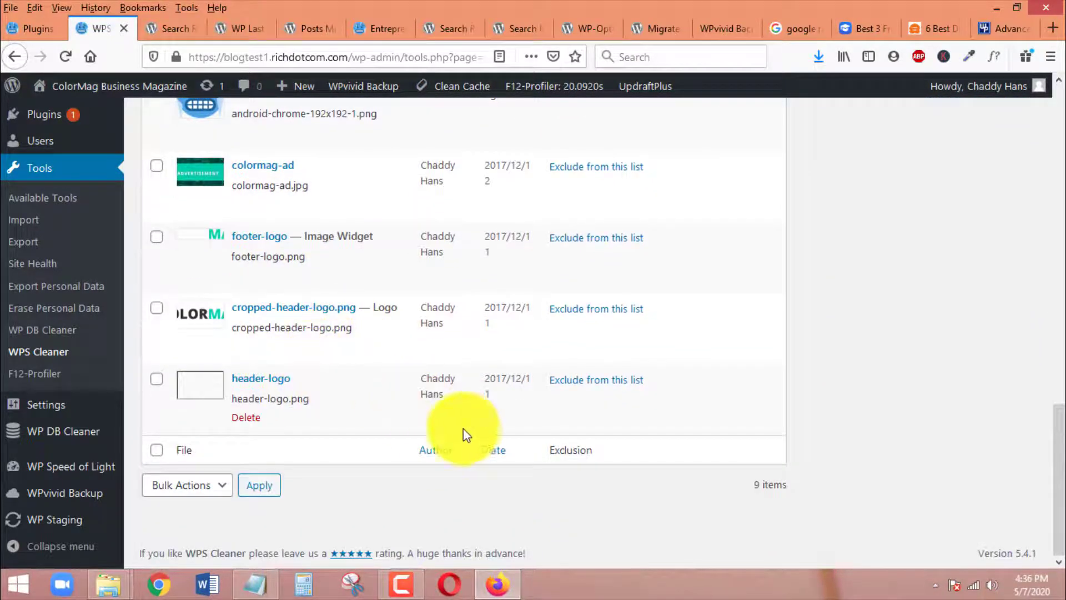
pyautogui.scroll(6, 465, 430)
pyautogui.scroll(5, 355, 333)
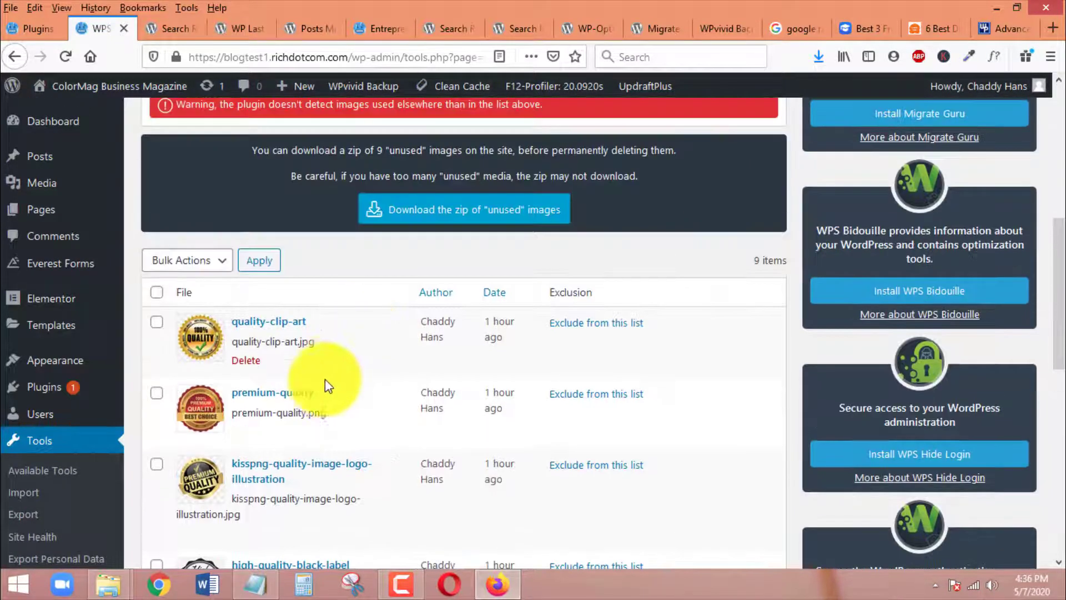
pyautogui.scroll(-1, 408, 300)
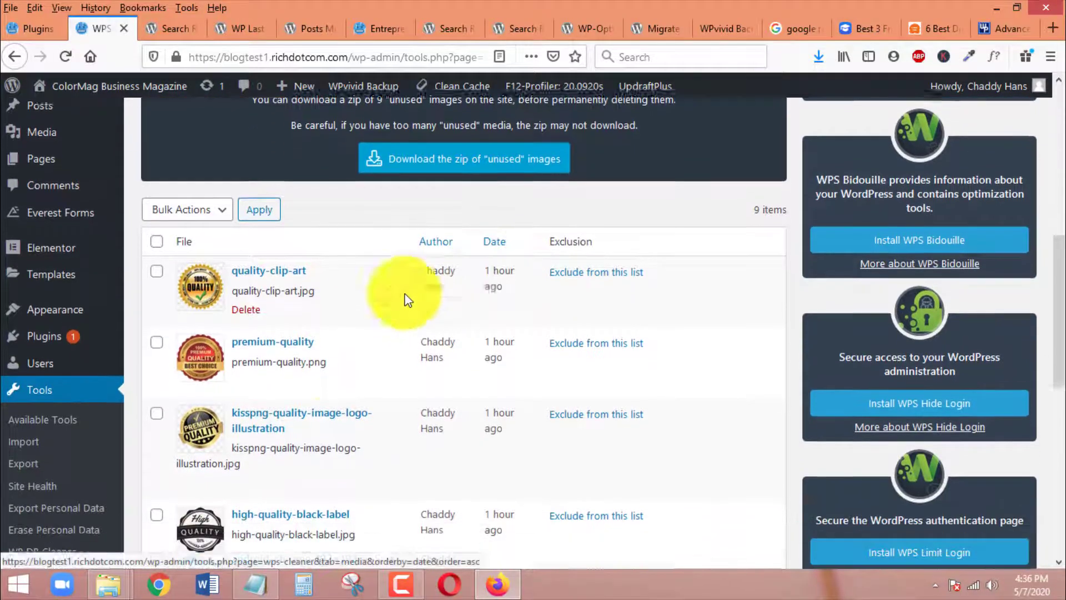
pyautogui.scroll(-1, 408, 300)
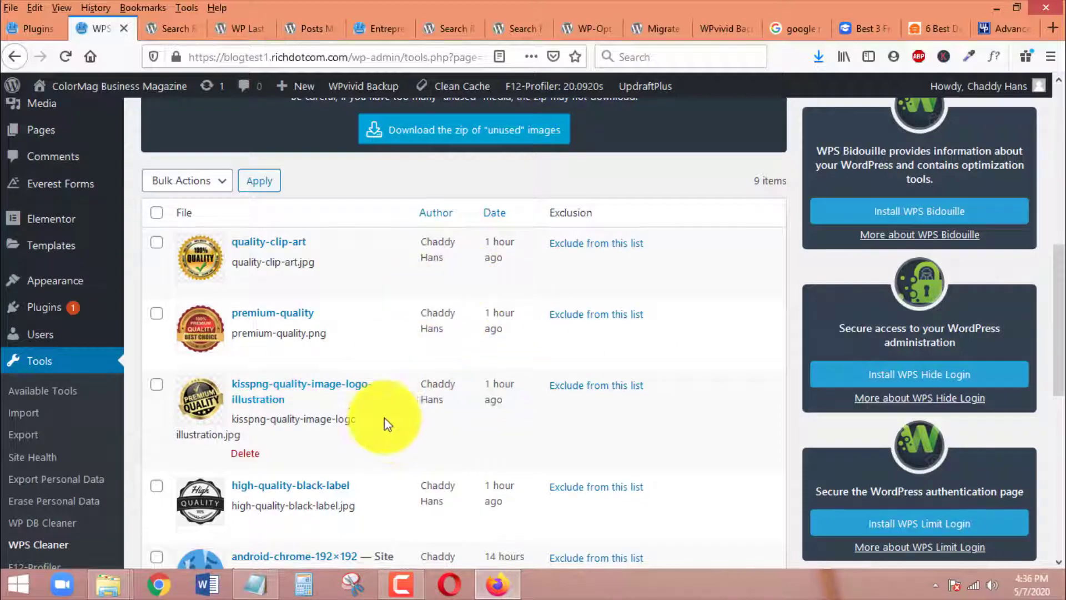
pyautogui.scroll(2, 614, 421)
pyautogui.scroll(5, 614, 398)
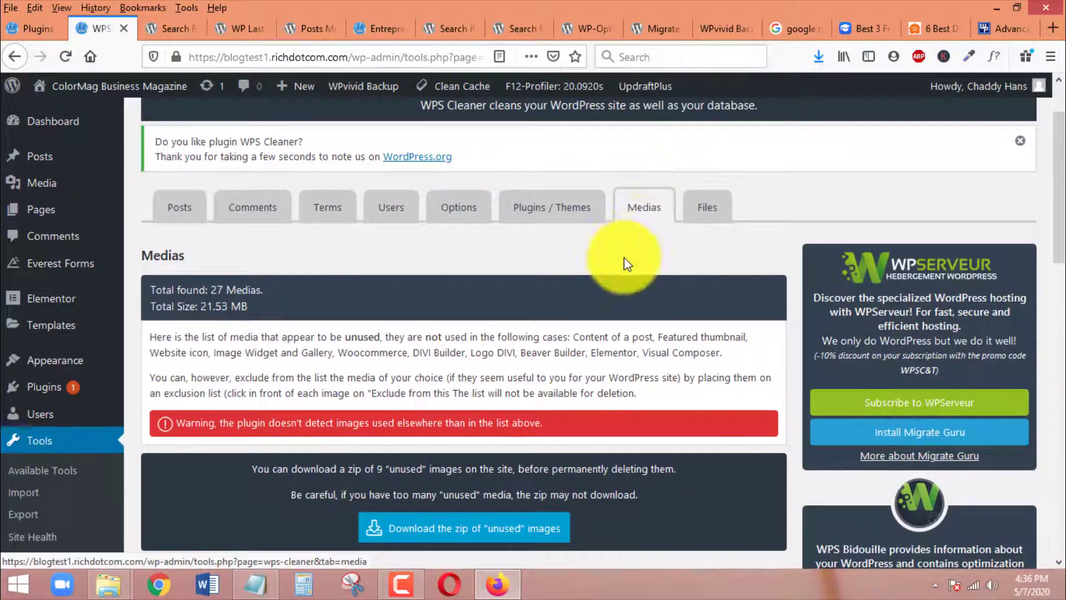
pyautogui.scroll(-10, 611, 266)
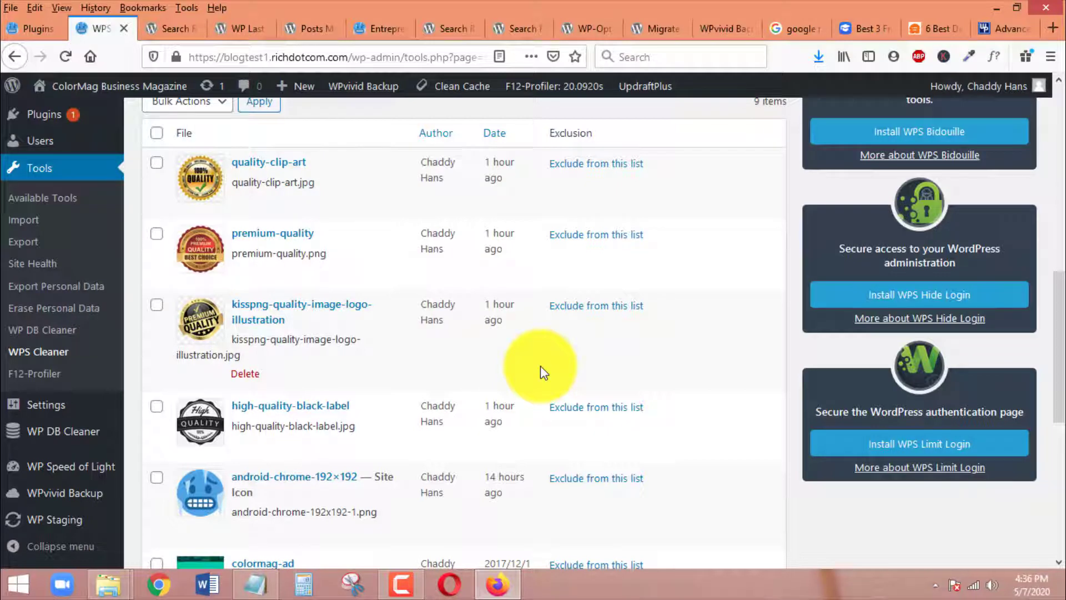
pyautogui.scroll(-3, 553, 367)
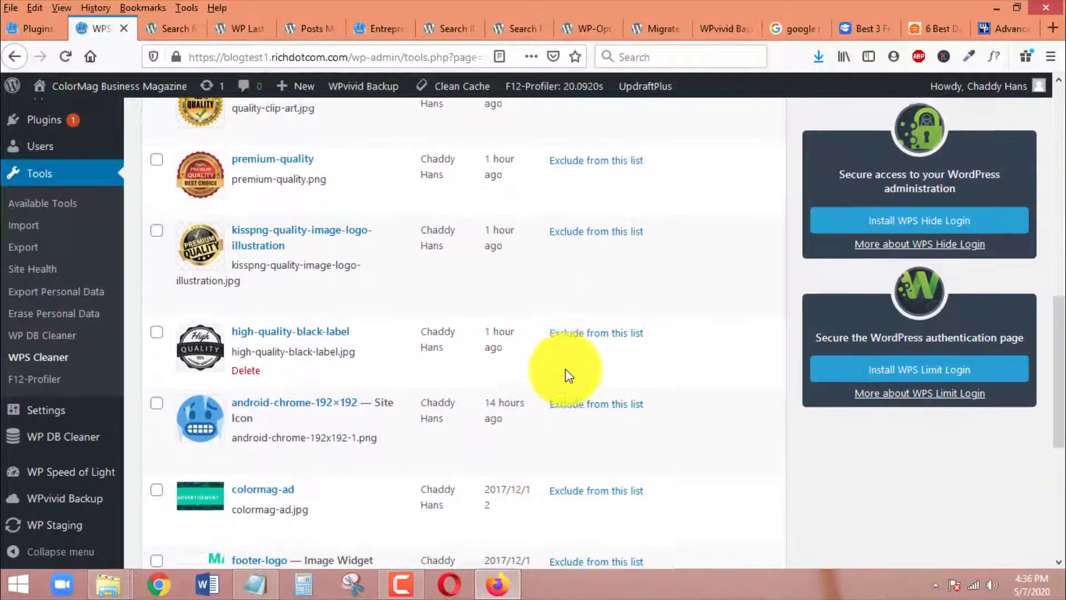
pyautogui.scroll(3, 565, 369)
pyautogui.scroll(-5, 352, 348)
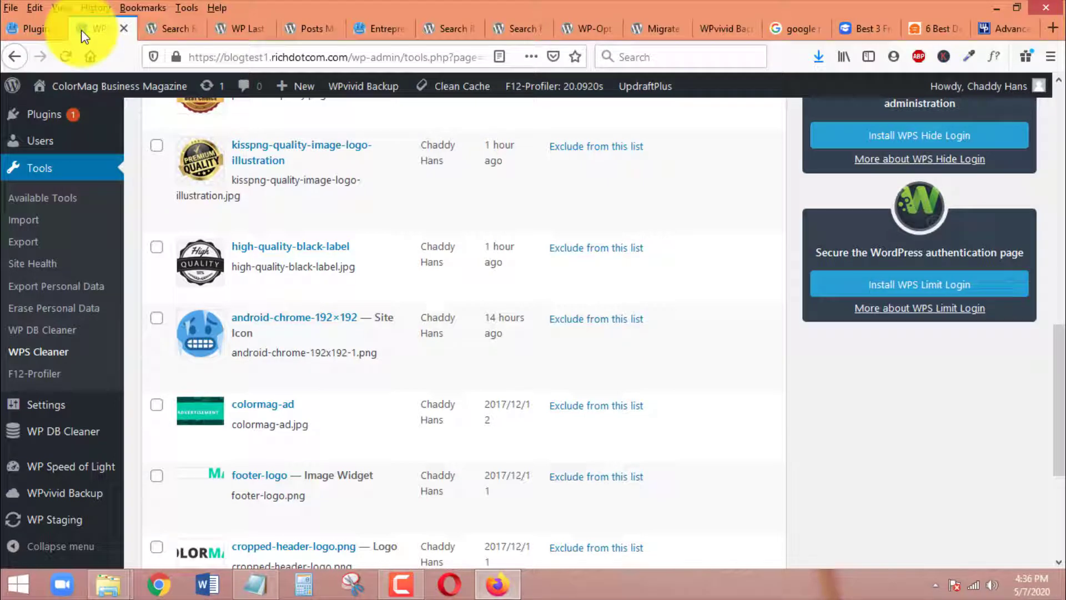
# Check which listed media are really in use, comparing the site icon and logo files with the quality badge images
pyautogui.moveTo(193, 366)
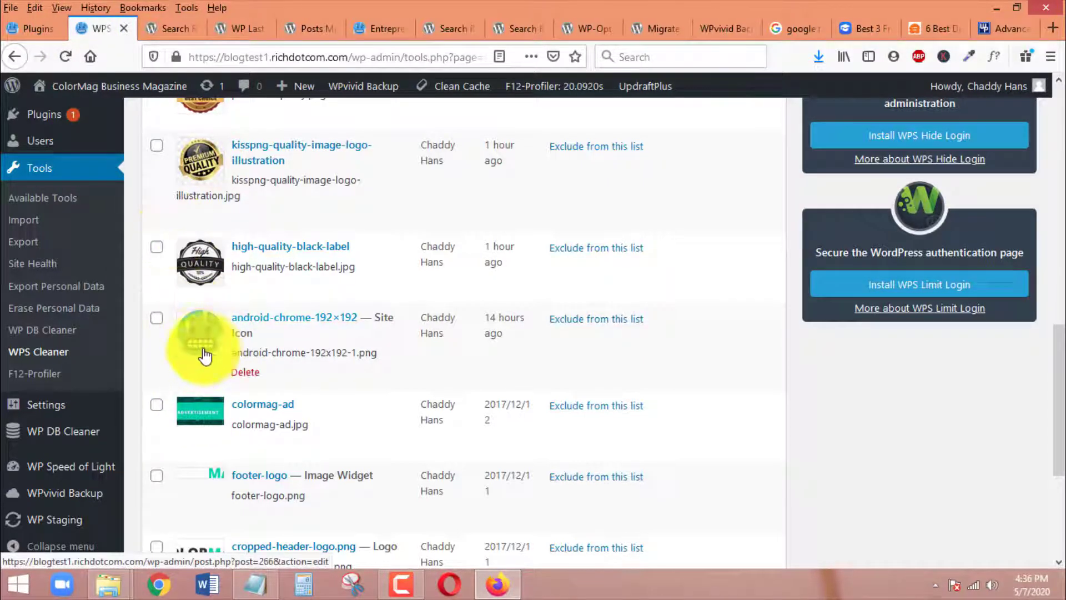
pyautogui.scroll(-5, 211, 351)
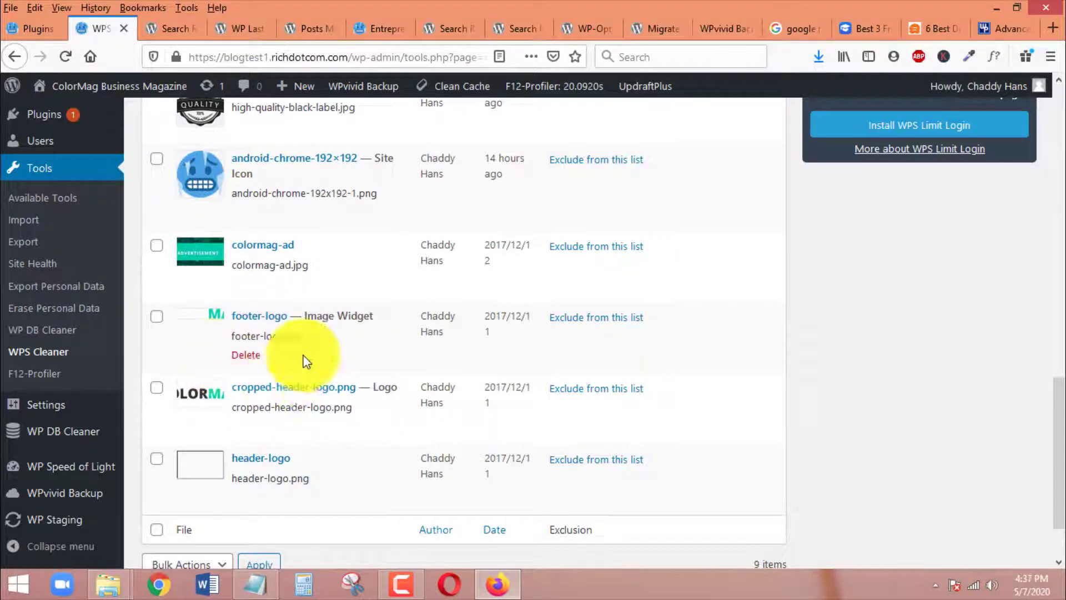
pyautogui.scroll(5, 331, 383)
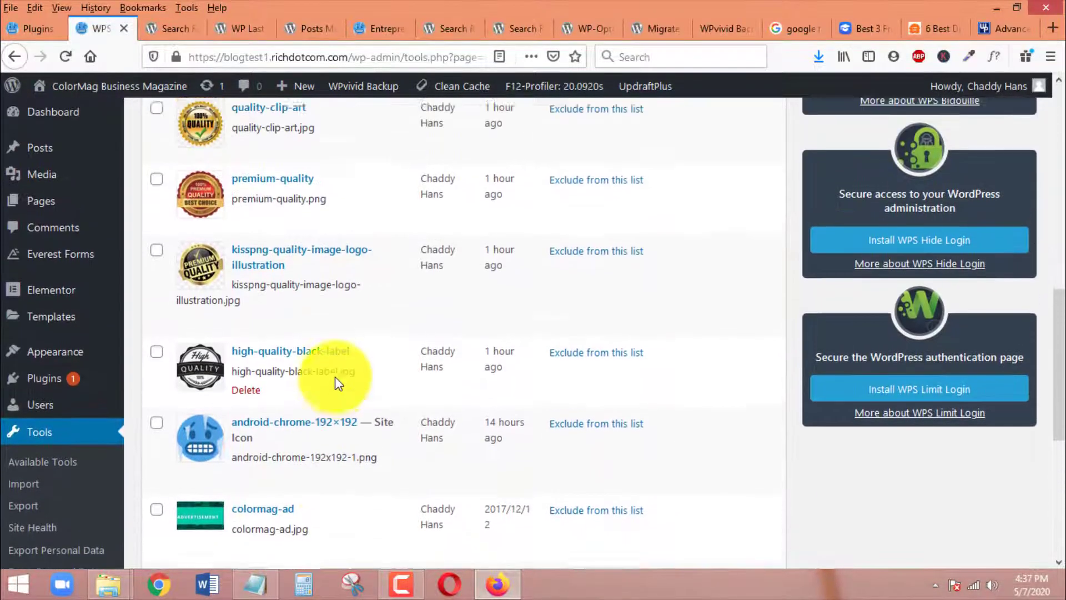
pyautogui.scroll(4, 539, 372)
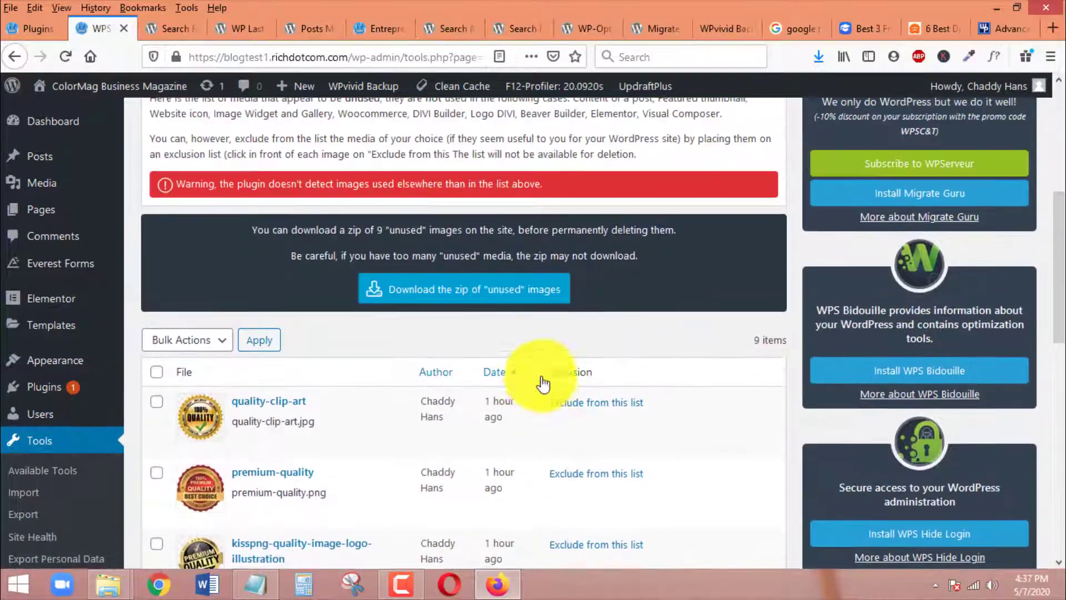
pyautogui.scroll(3, 627, 408)
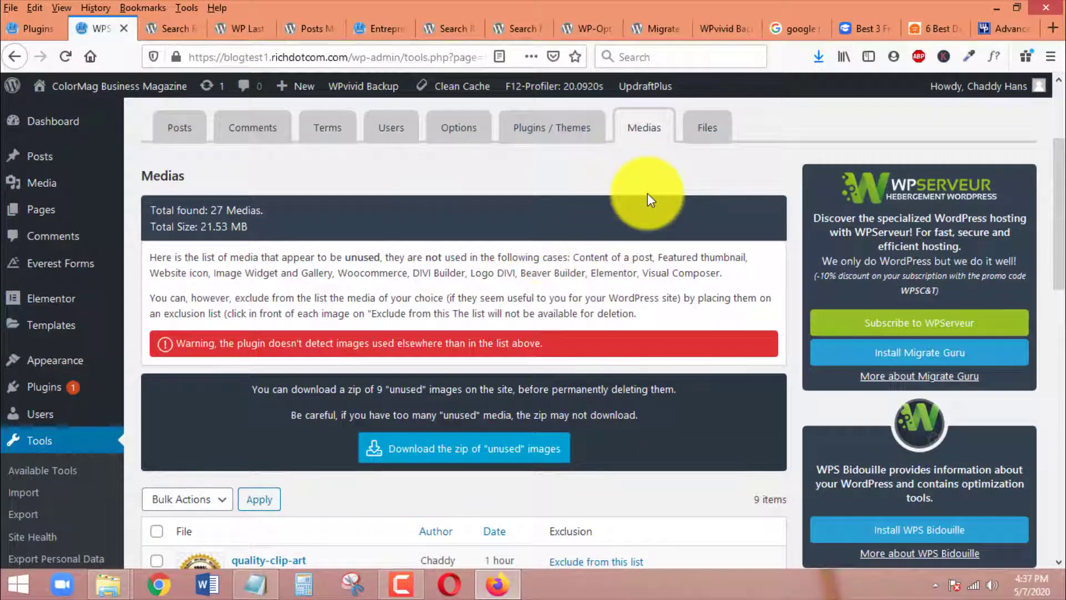
pyautogui.scroll(-3, 533, 309)
pyautogui.scroll(-3, 381, 399)
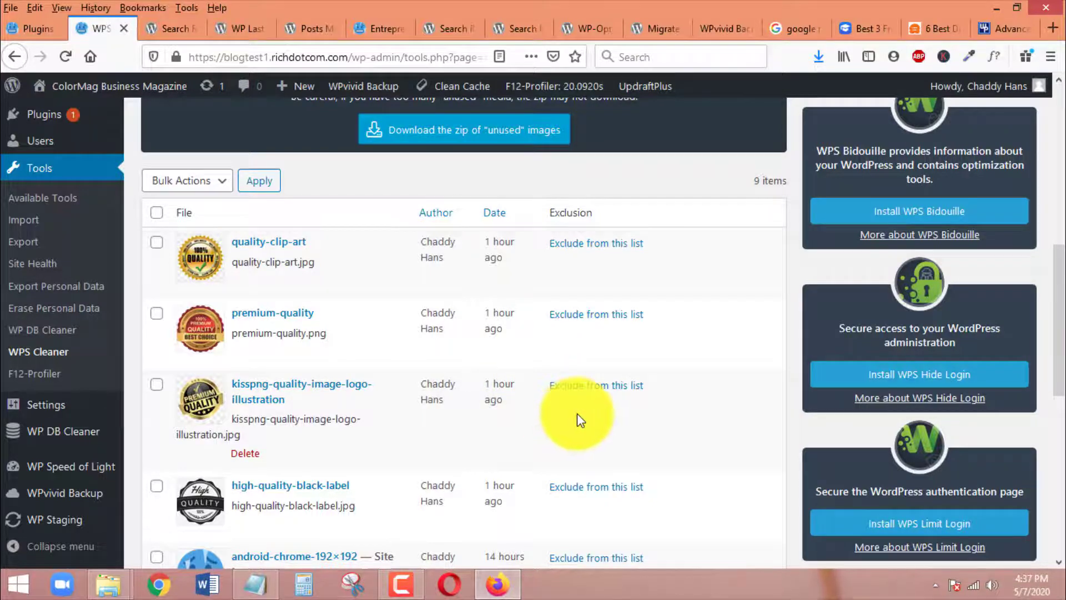
pyautogui.scroll(-2, 577, 413)
pyautogui.scroll(-2, 580, 417)
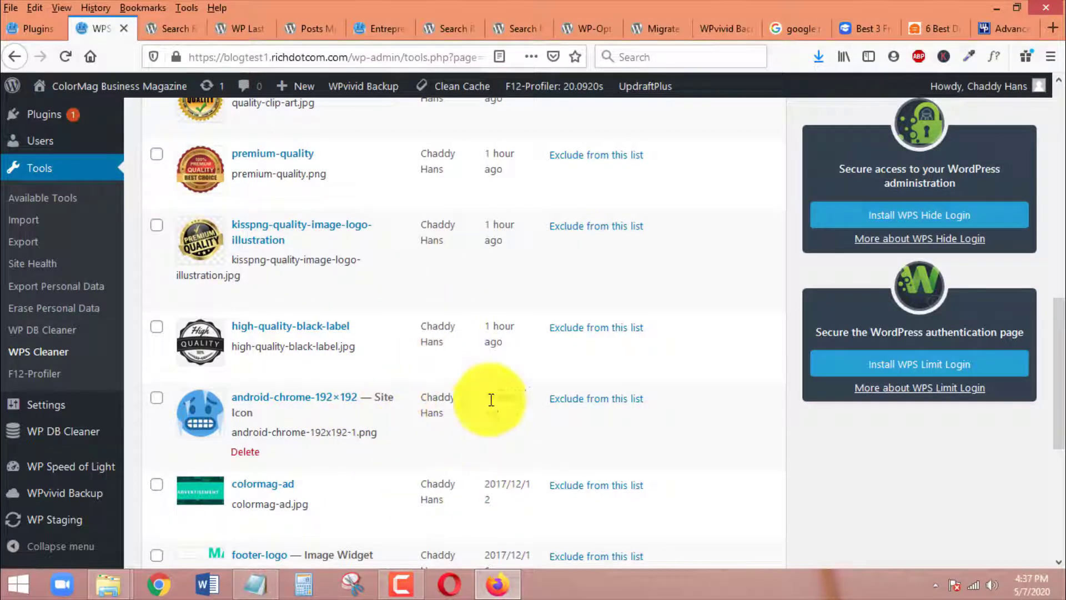
pyautogui.scroll(-2, 416, 404)
pyautogui.scroll(2, 419, 408)
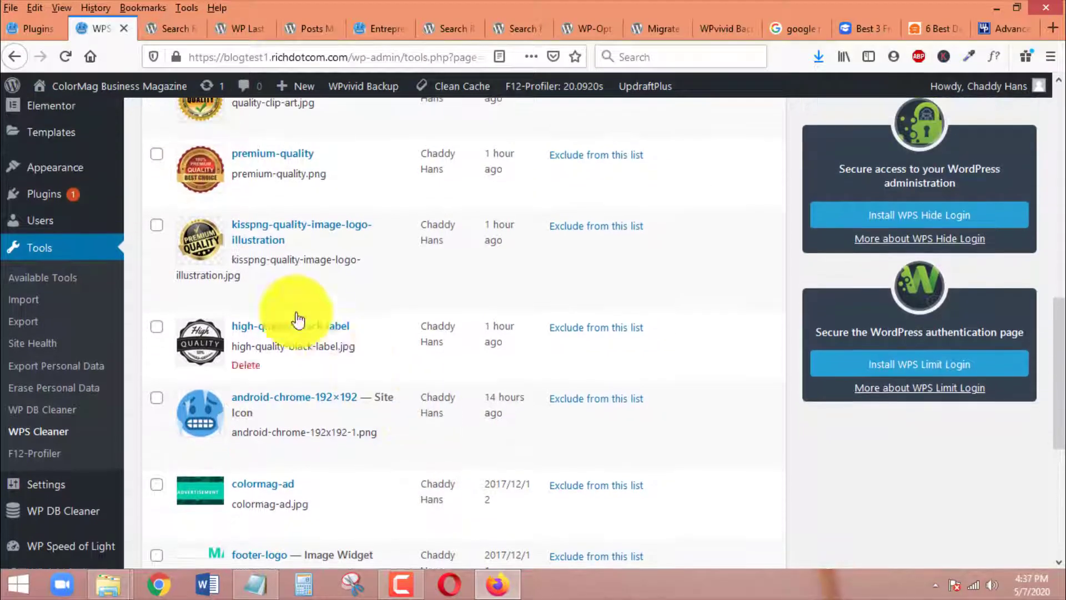
pyautogui.scroll(1, 330, 356)
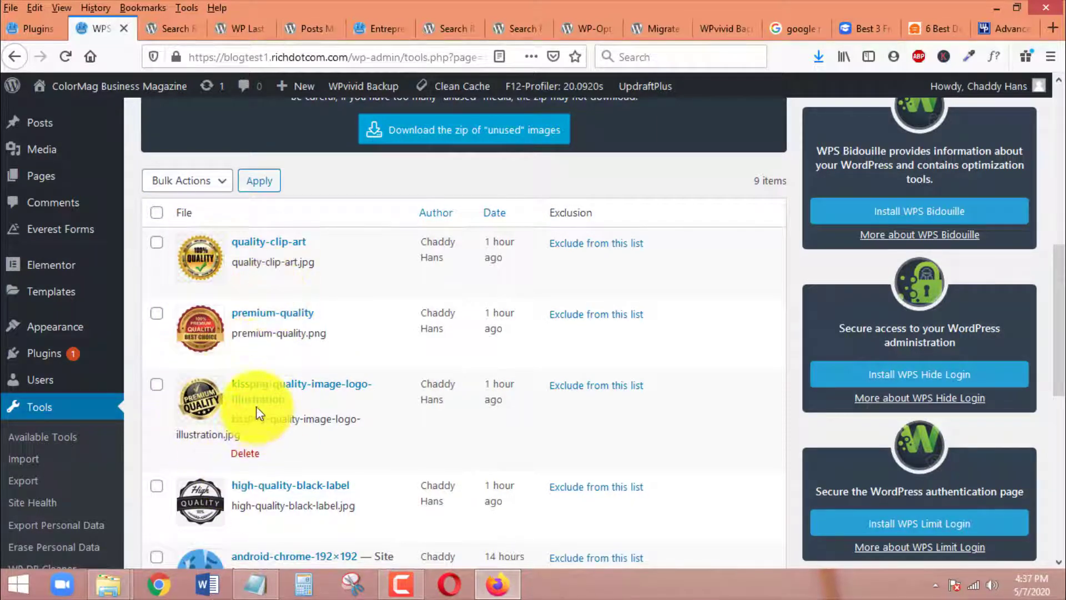
# Open the site's Media Library in a new browser tab and look through its file list
pyautogui.moveTo(30, 161)
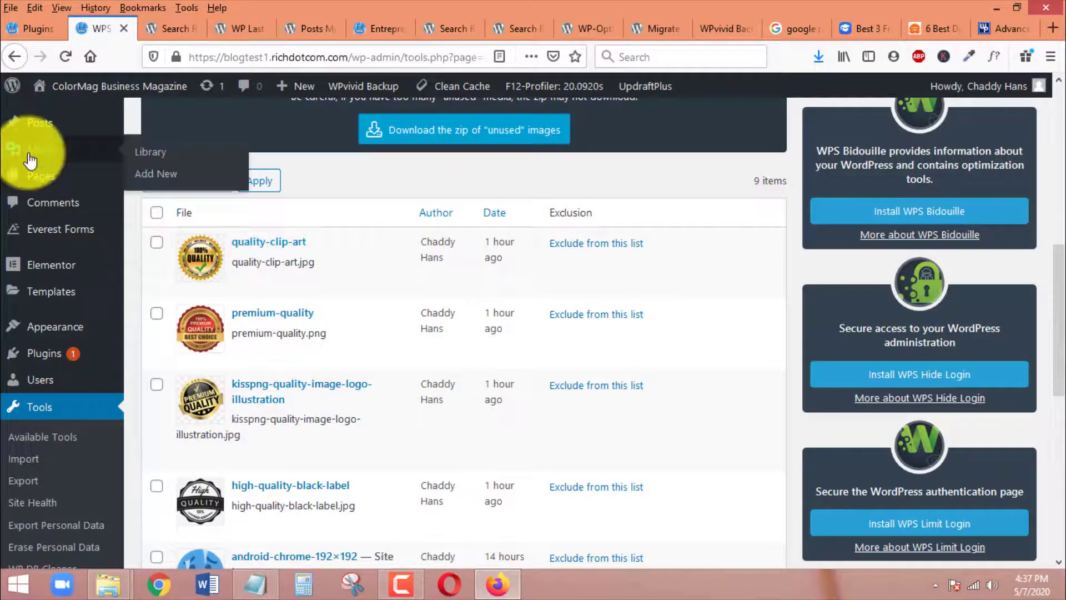
pyautogui.middleClick(154, 162)
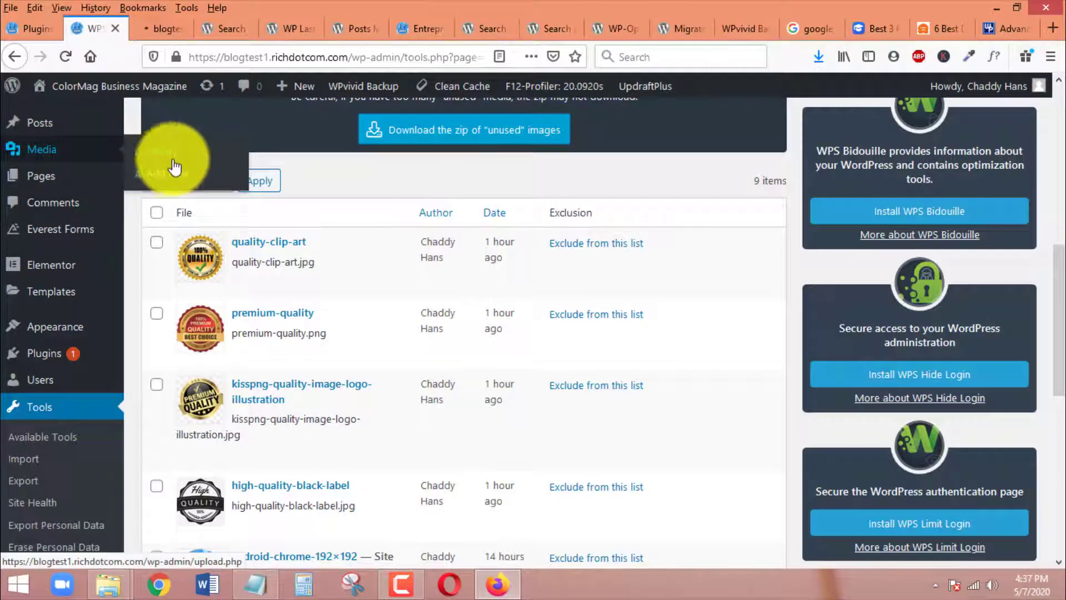
pyautogui.click(162, 26)
pyautogui.scroll(-3, 633, 333)
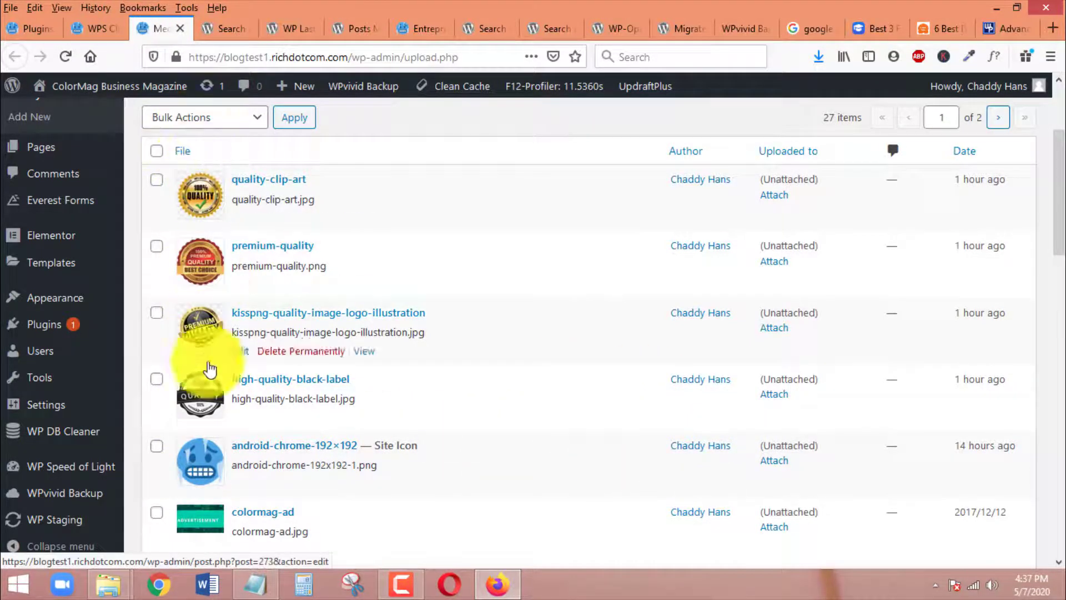
# Back in WPS Cleaner, bulk-delete quality-clip-art, premium-quality, kisspng-quality-image-logo-illustration and high-quality-black-label, and check the refreshed list
pyautogui.click(95, 32)
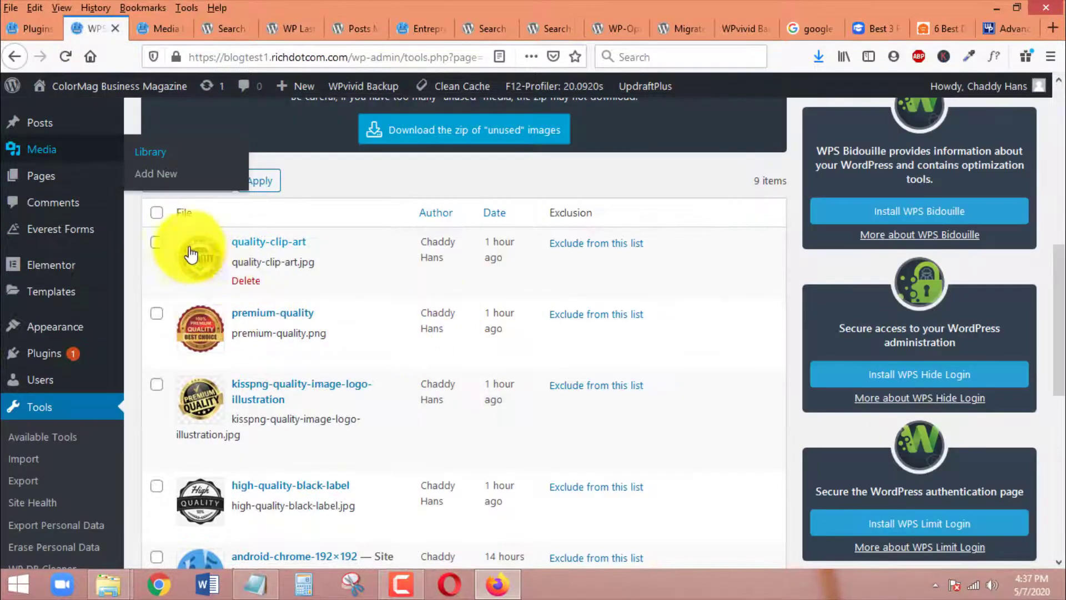
pyautogui.click(157, 242)
pyautogui.click(158, 314)
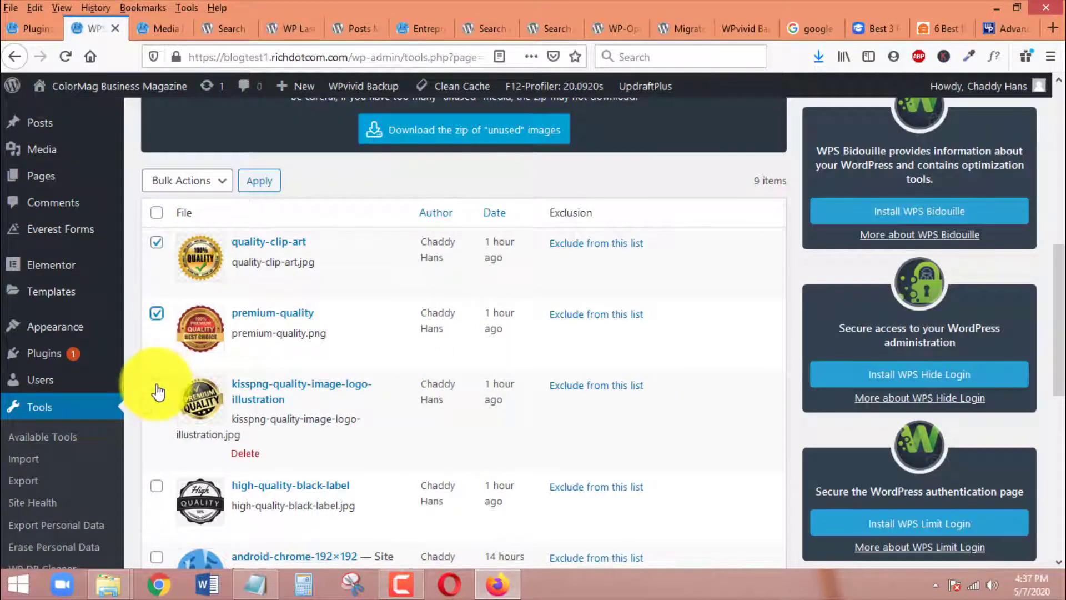
pyautogui.click(157, 384)
pyautogui.click(157, 485)
pyautogui.click(207, 191)
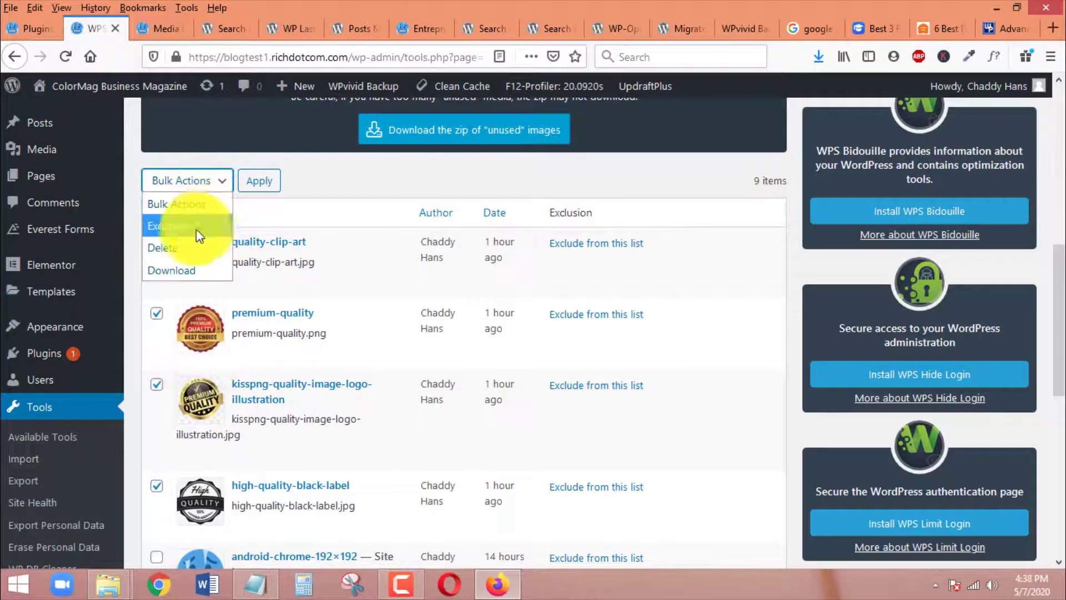
pyautogui.click(200, 228)
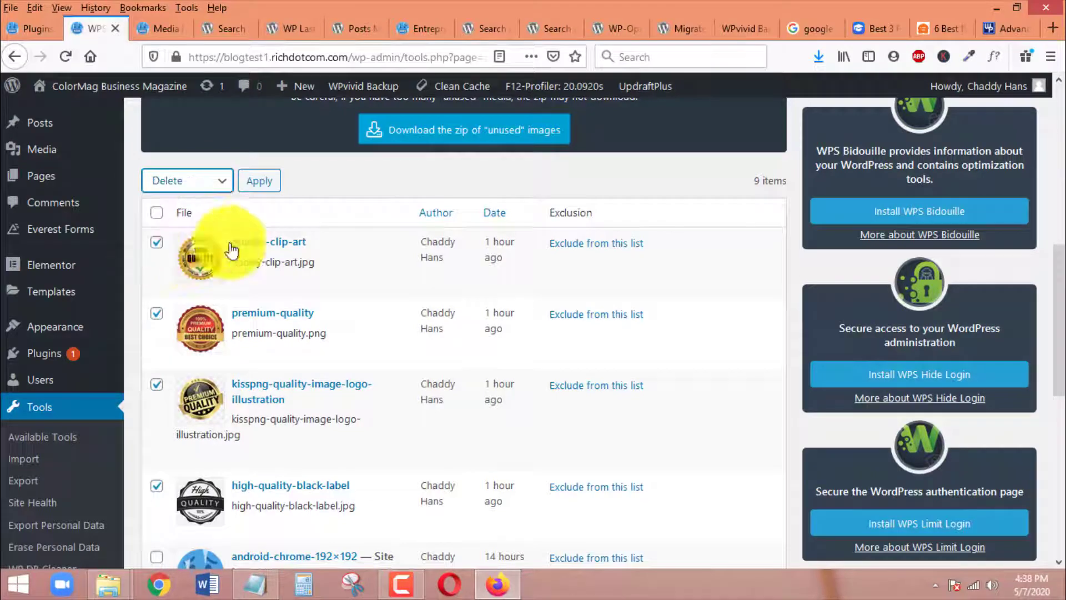
pyautogui.click(260, 186)
pyautogui.scroll(-4, 416, 316)
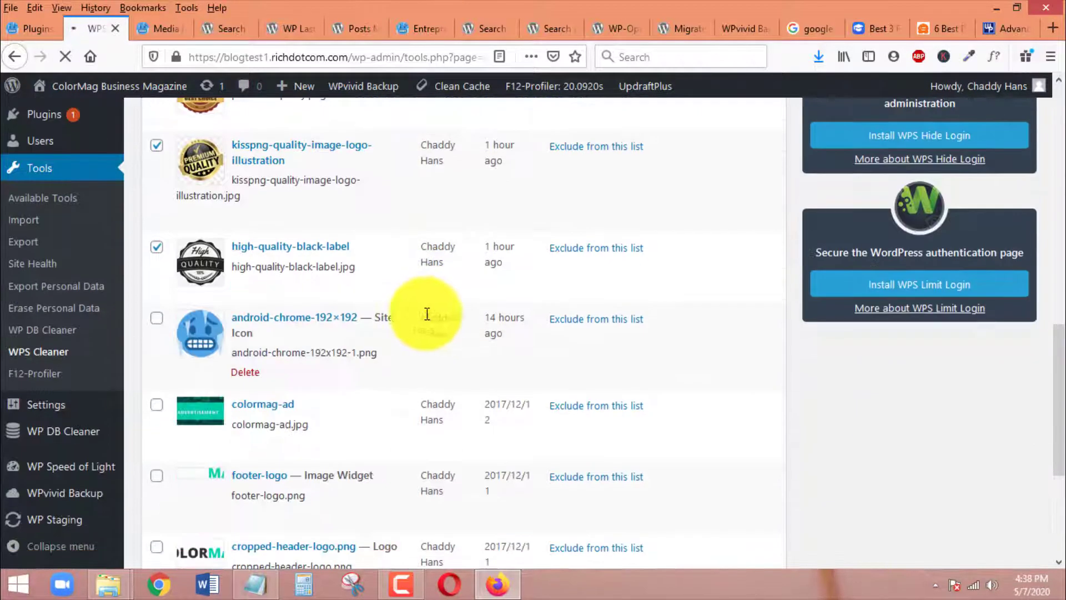
pyautogui.scroll(-4, 538, 352)
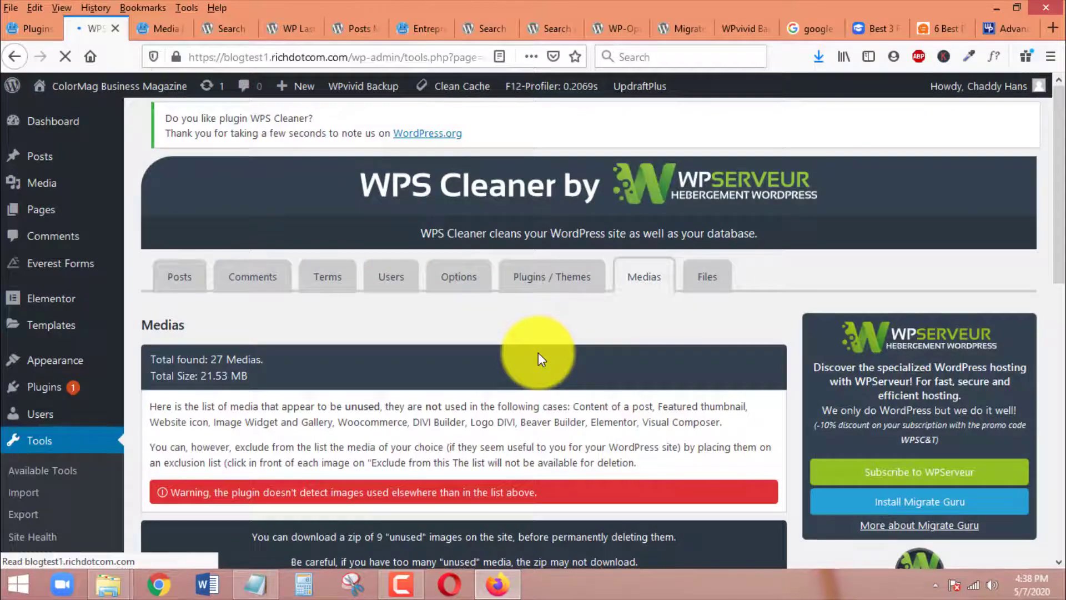
pyautogui.scroll(-8, 538, 352)
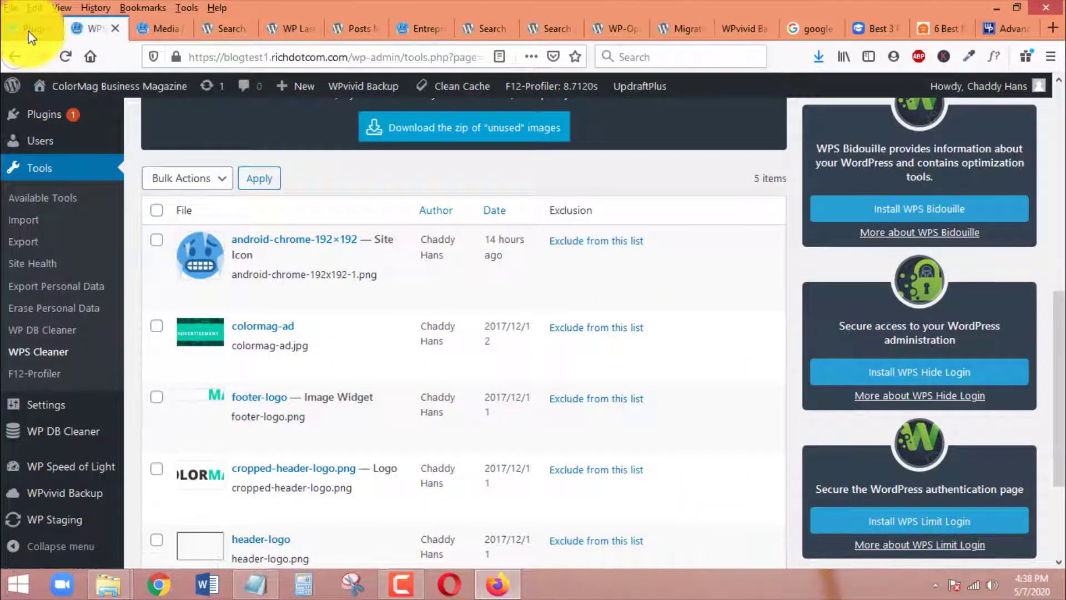
# Reload the Media Library page in its browser tab and return to the WPS Cleaner tab
pyautogui.click(30, 38)
pyautogui.click(166, 26)
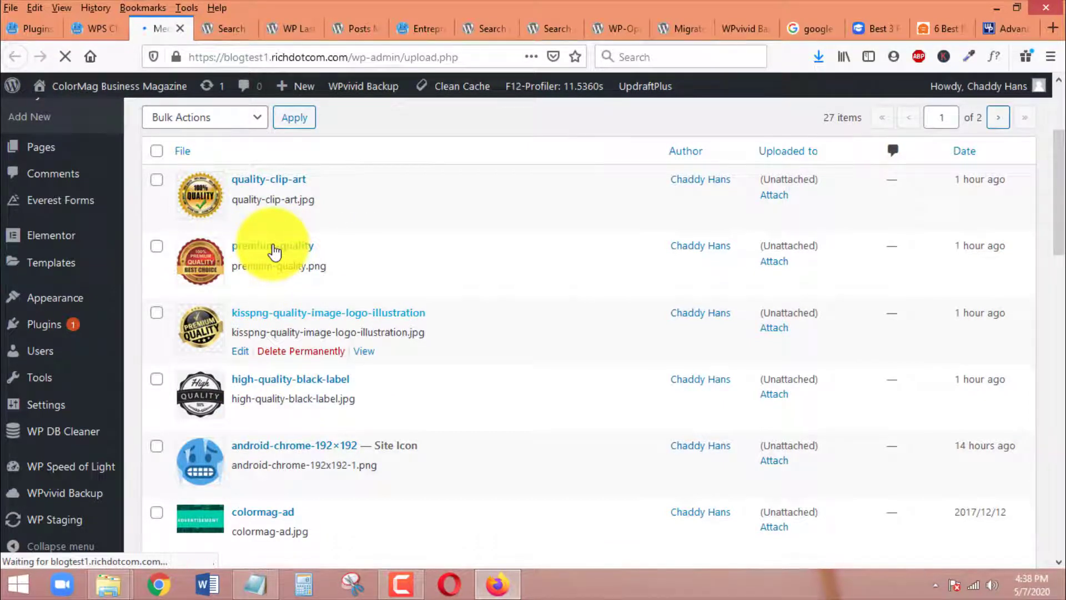
pyautogui.click(96, 30)
# Open the Files section, examine which WordPress files are marked native or useless, and highlight the wp-config.php name
pyautogui.scroll(5, 549, 266)
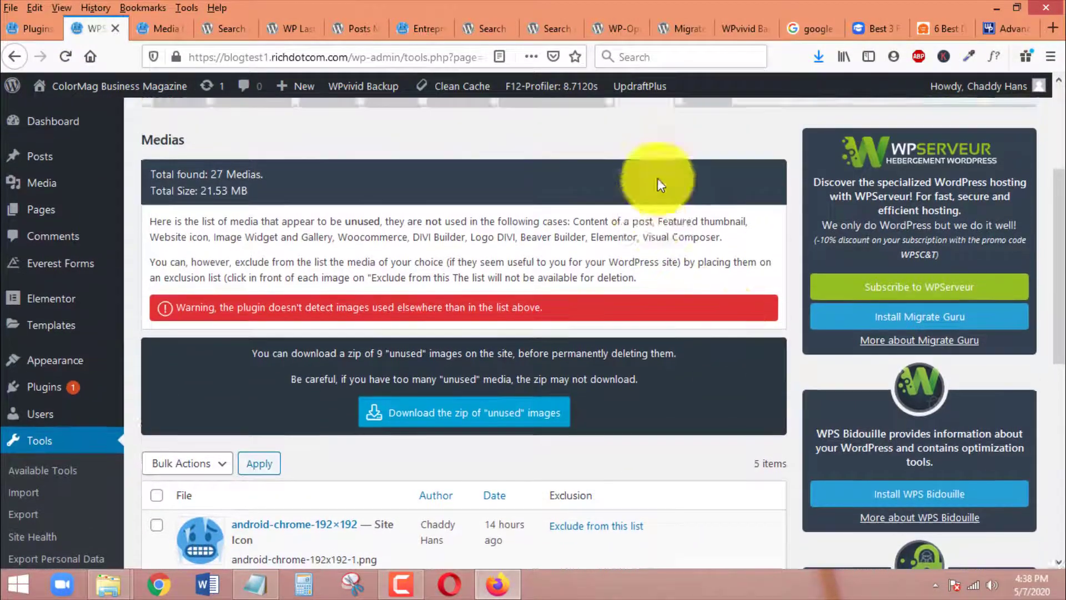
pyautogui.scroll(2, 657, 178)
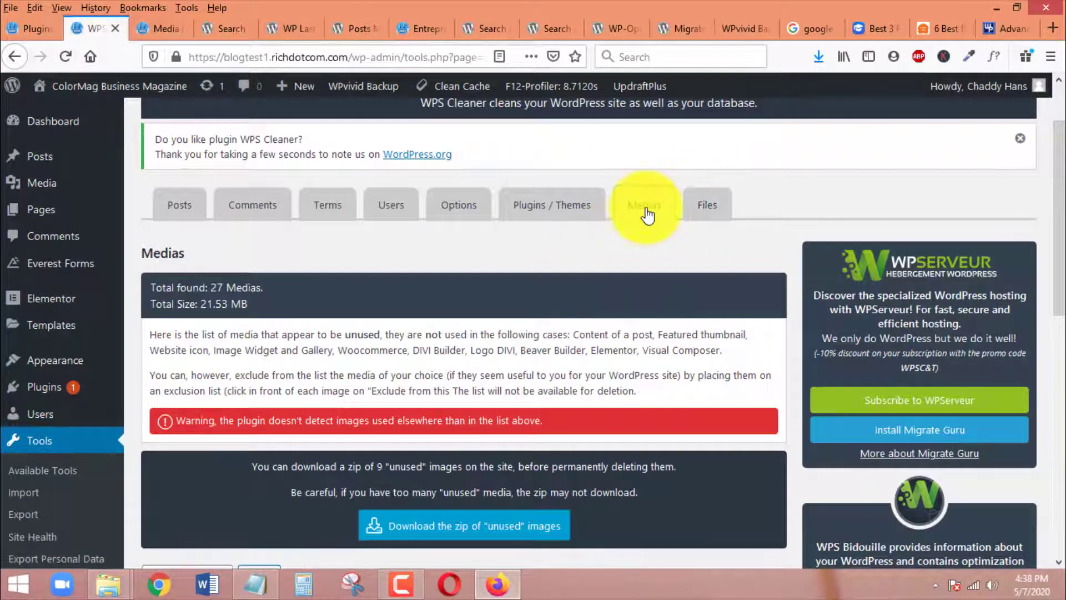
pyautogui.click(716, 212)
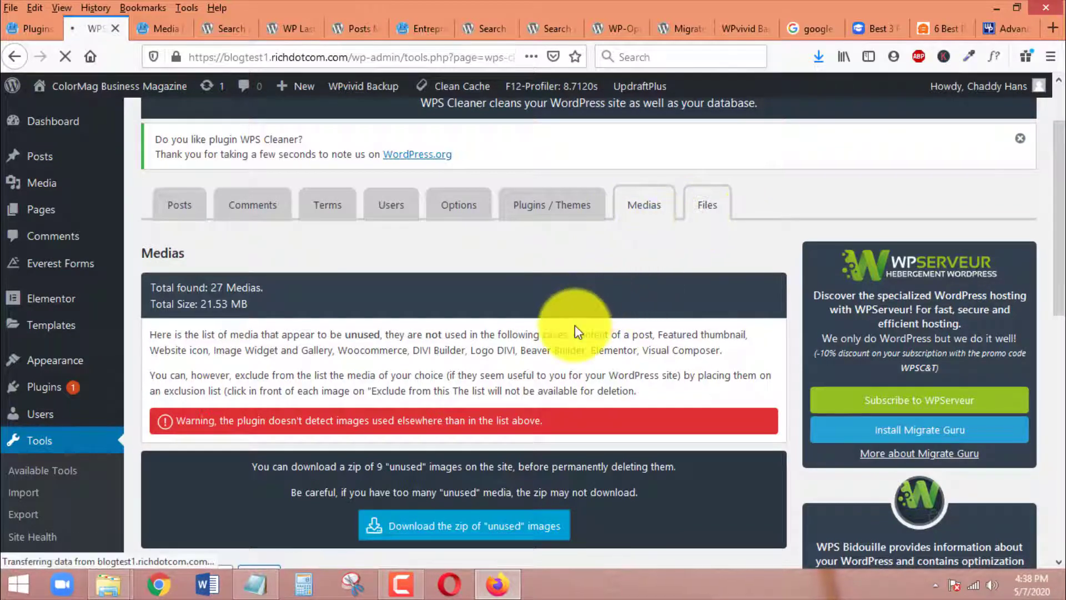
pyautogui.scroll(-7, 690, 322)
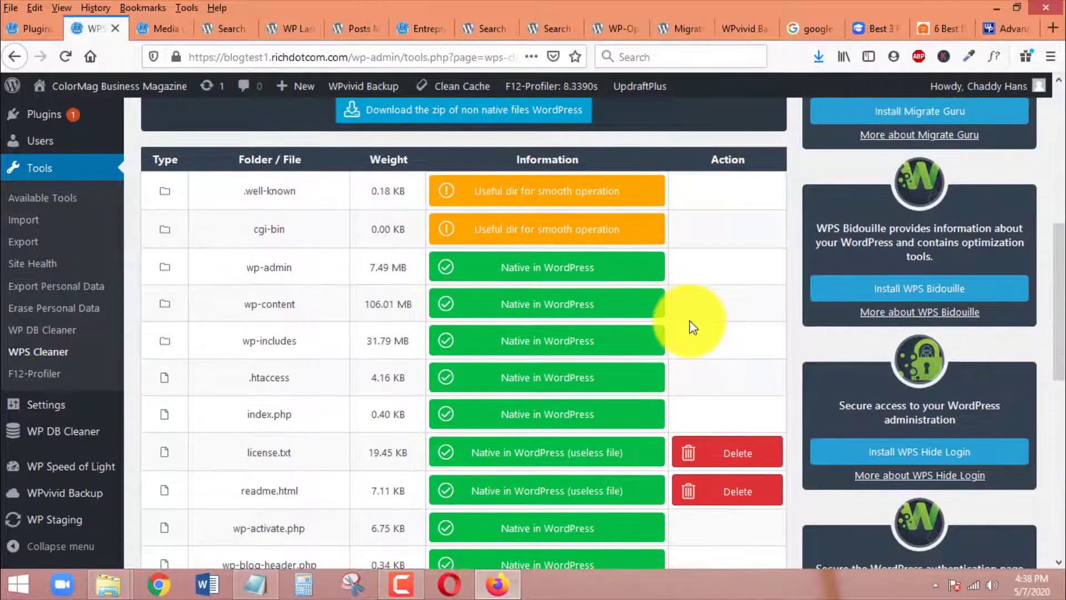
pyautogui.scroll(-3, 689, 318)
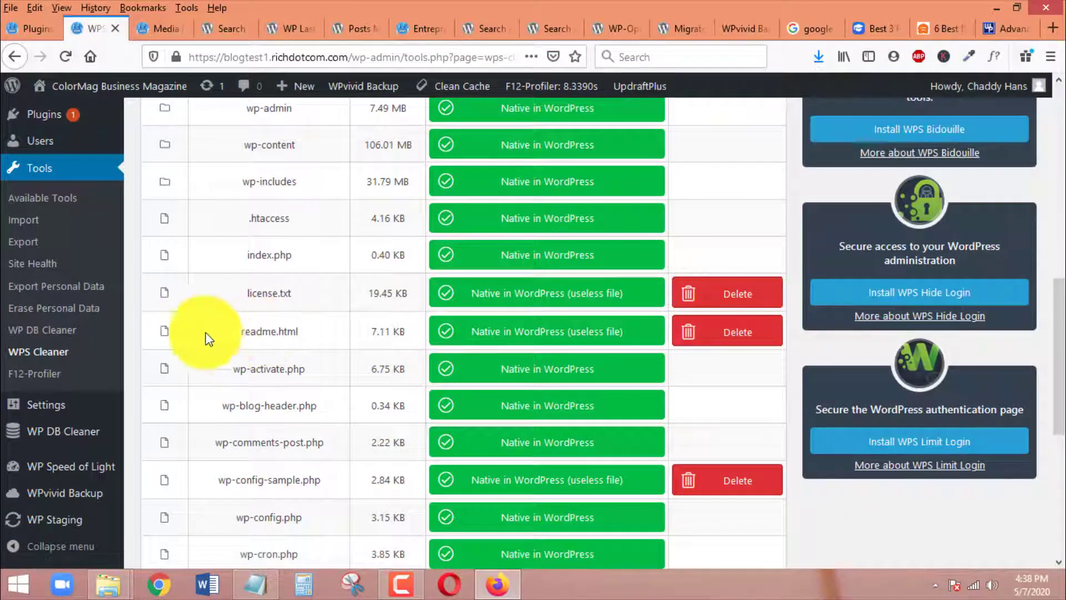
pyautogui.scroll(-2, 491, 425)
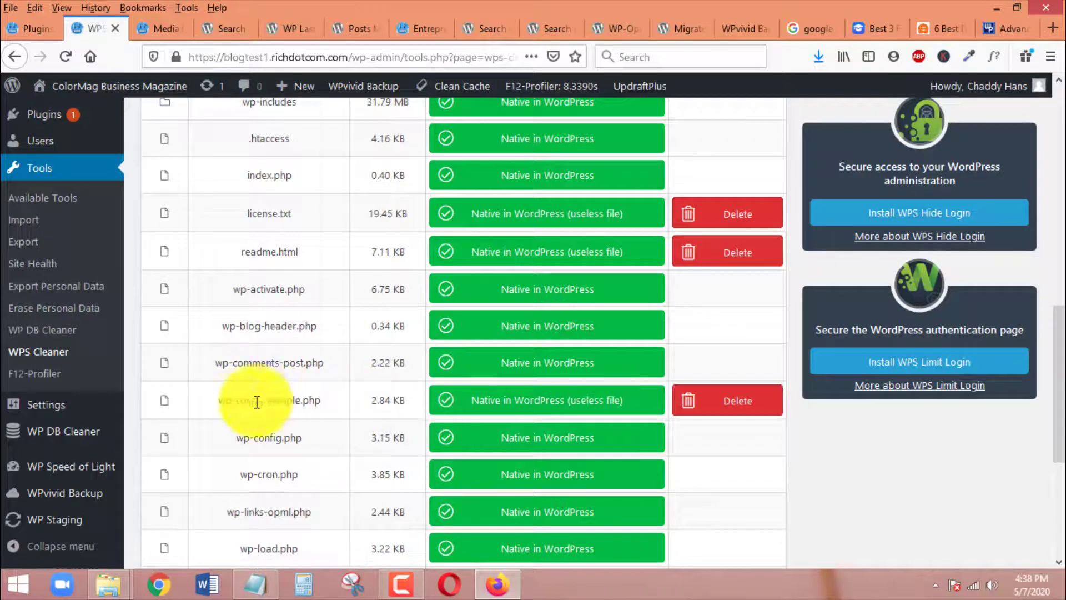
pyautogui.moveTo(242, 442)
pyautogui.mouseDown()
pyautogui.moveTo(301, 441)
pyautogui.moveTo(236, 442)
pyautogui.mouseUp()
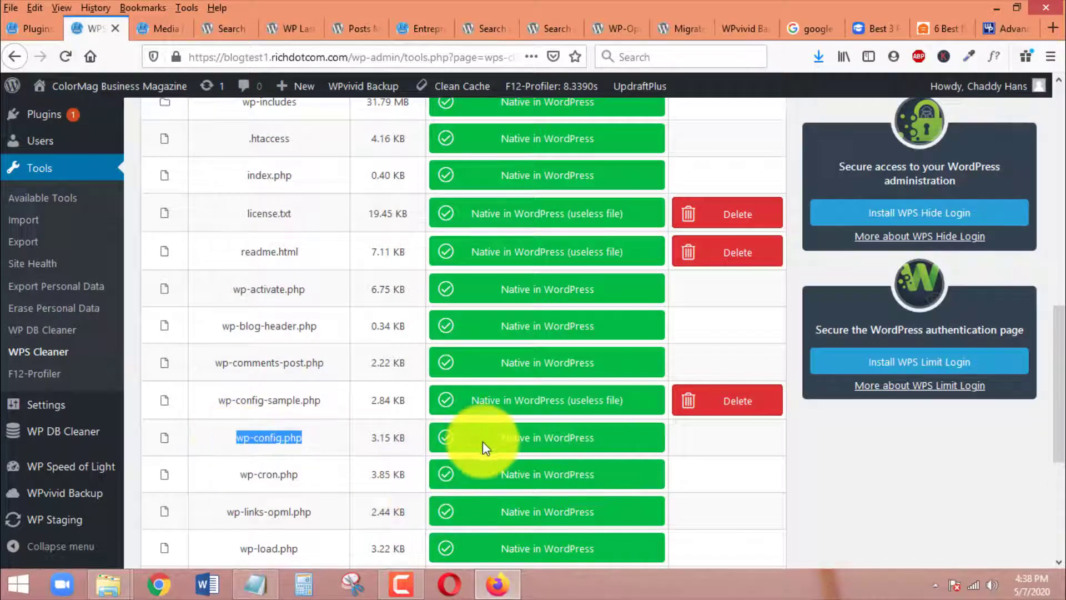
# Review the Files table from the .well-known and cgi-bin folders down to the core PHP files, highlighting the .well-known name
pyautogui.scroll(7, 550, 458)
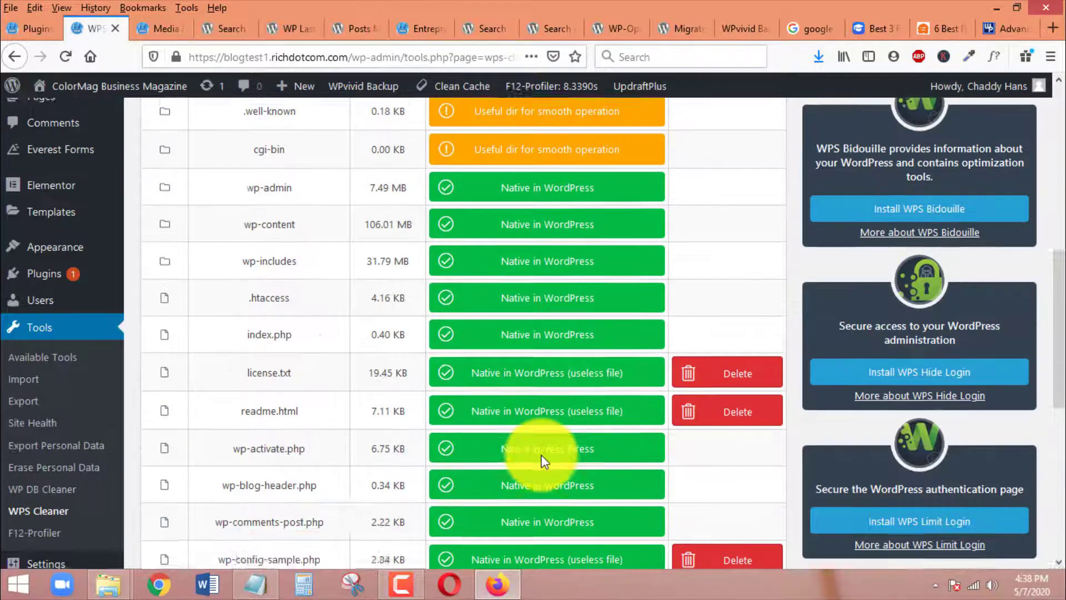
pyautogui.scroll(-1, 552, 450)
pyautogui.moveTo(245, 279); pyautogui.dragTo(306, 276)
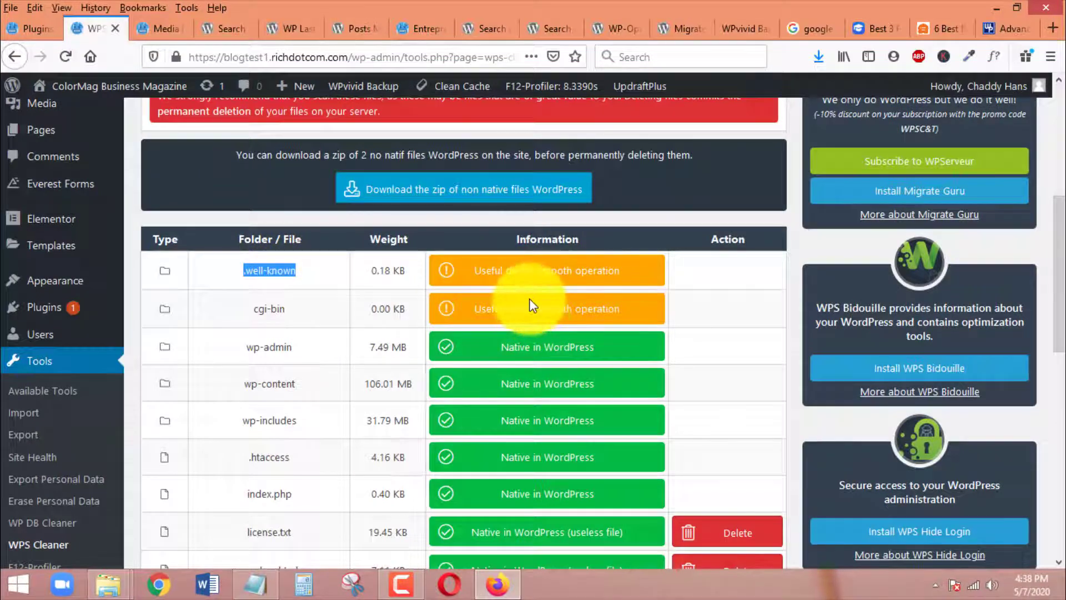
pyautogui.scroll(-1, 529, 299)
pyautogui.scroll(-2, 607, 261)
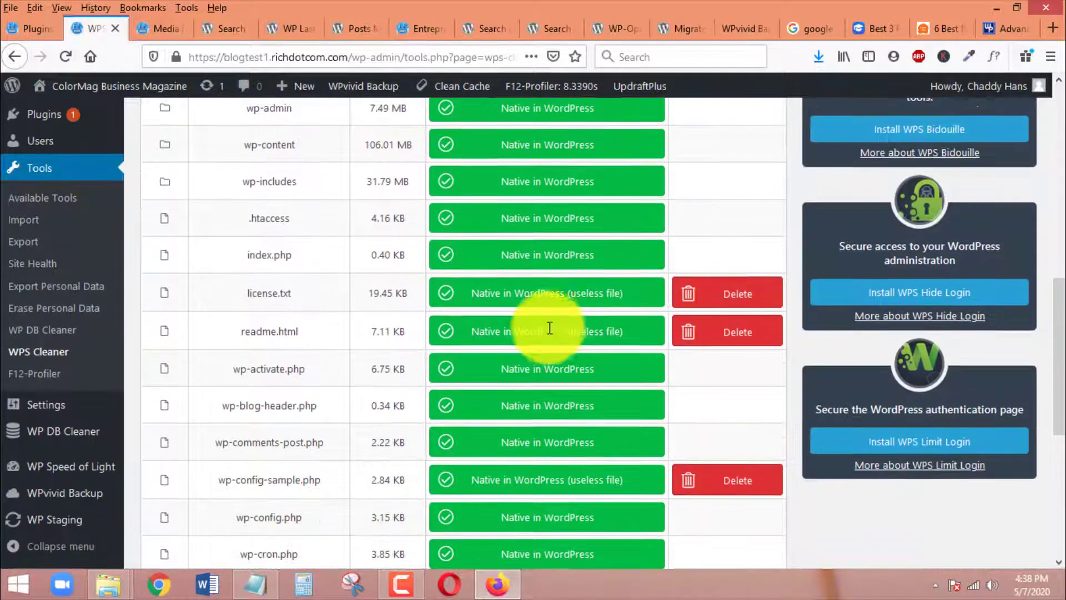
pyautogui.scroll(3, 552, 326)
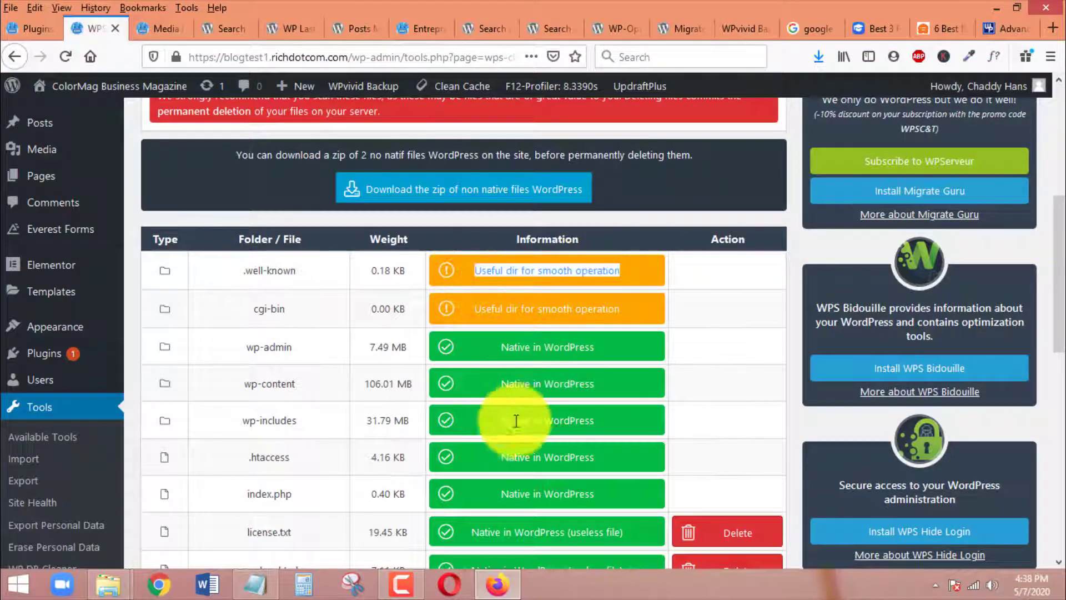
pyautogui.scroll(-3, 517, 386)
pyautogui.scroll(-5, 517, 385)
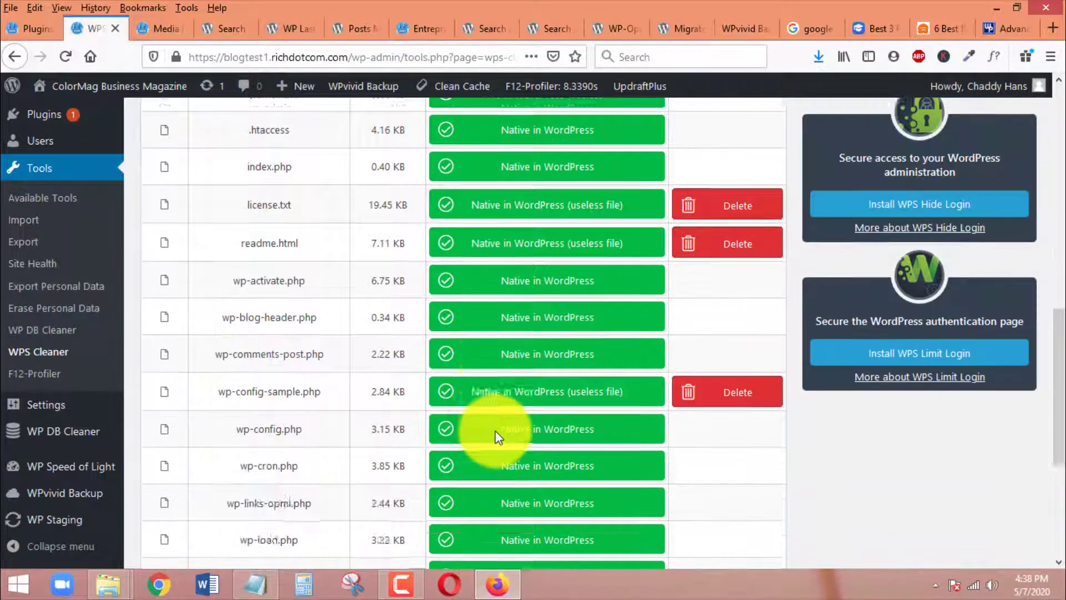
pyautogui.scroll(3, 495, 437)
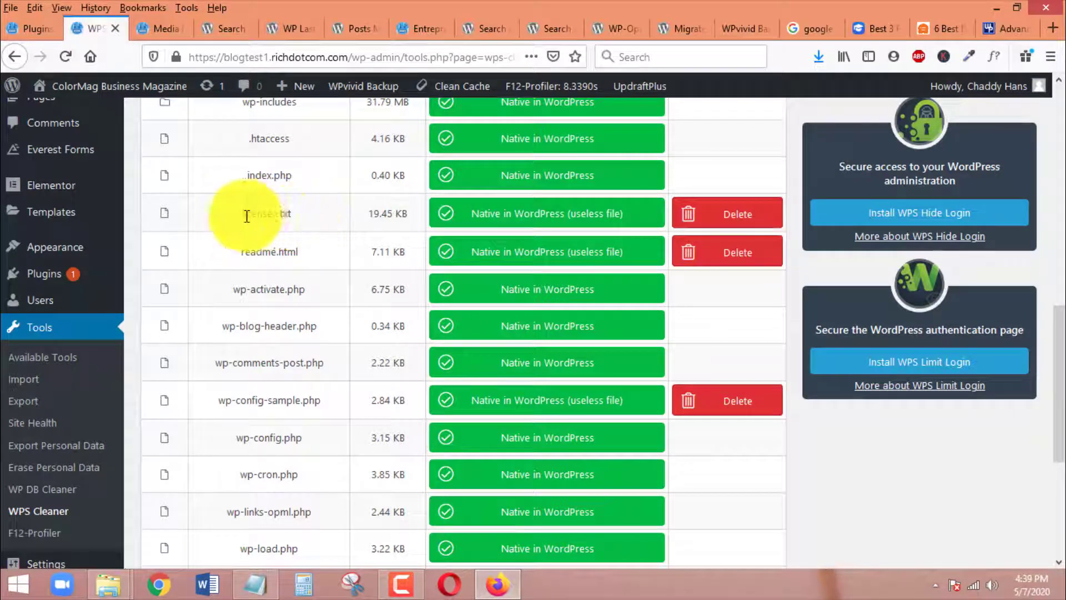
# Highlight the license.txt name, its "(useless file)" label and the readme.html name in the Files table
pyautogui.moveTo(244, 215); pyautogui.dragTo(309, 215)
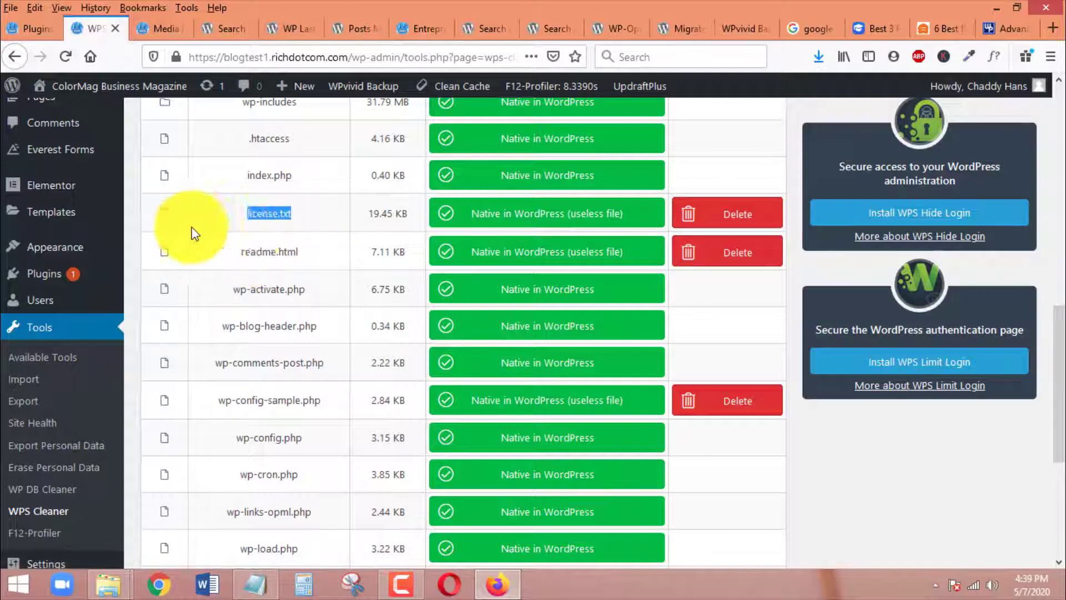
pyautogui.scroll(3, 619, 267)
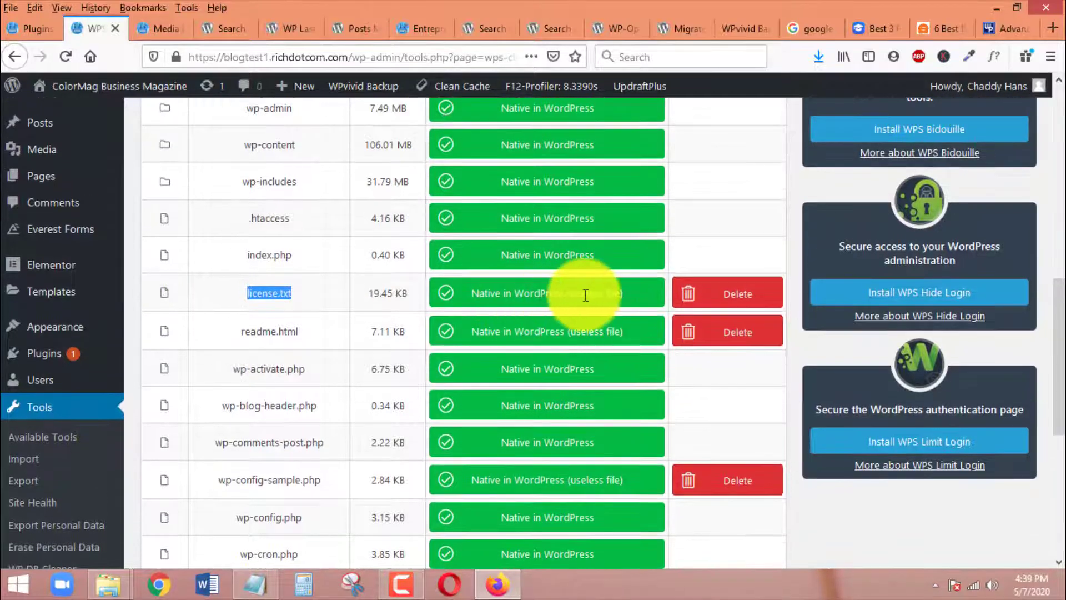
pyautogui.moveTo(566, 292); pyautogui.dragTo(615, 293)
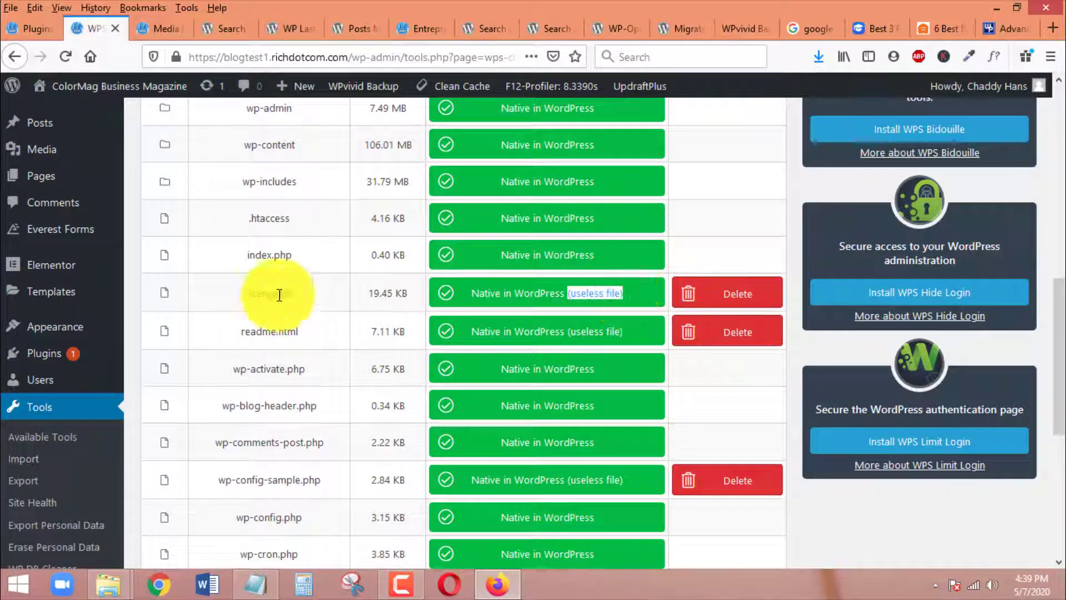
pyautogui.moveTo(244, 331); pyautogui.dragTo(308, 331)
# Highlight the useless file wp-config-sample.php in the Files table and delete it
pyautogui.scroll(-5, 264, 394)
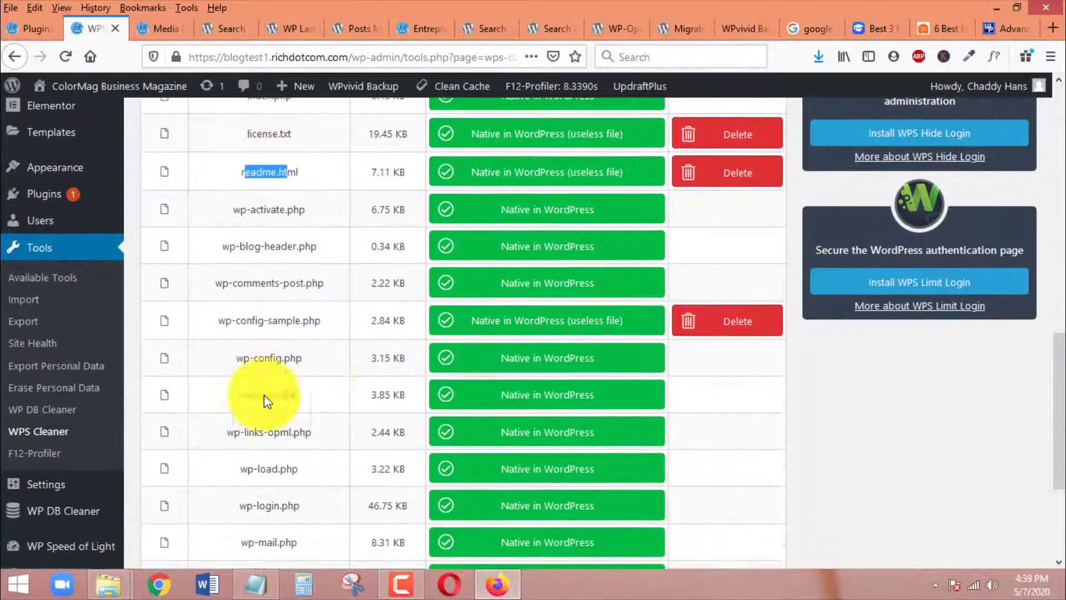
pyautogui.click(311, 320)
pyautogui.moveTo(317, 327); pyautogui.dragTo(321, 322)
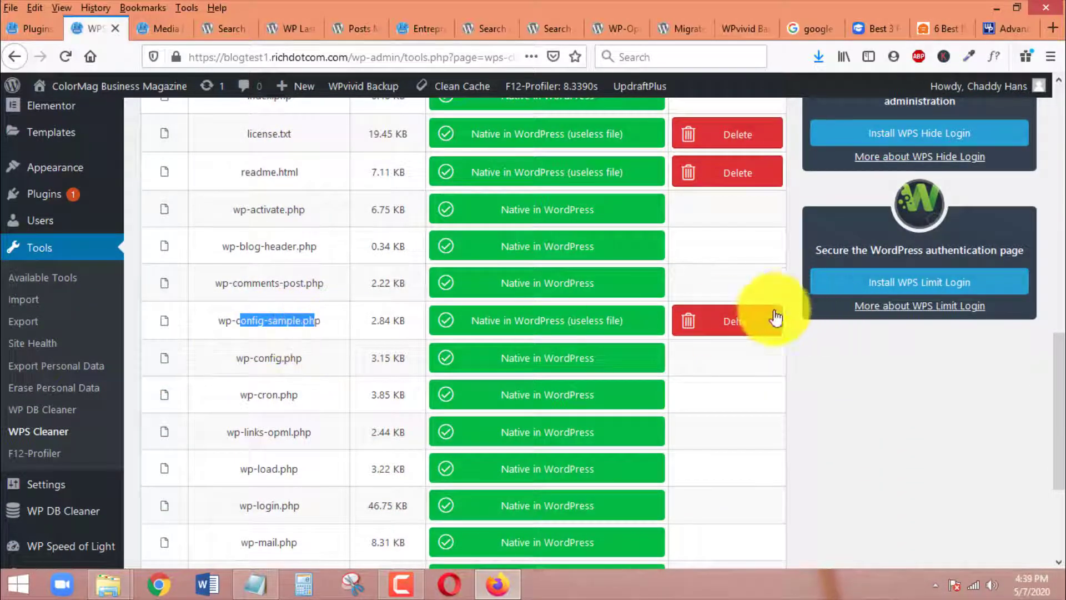
pyautogui.click(729, 337)
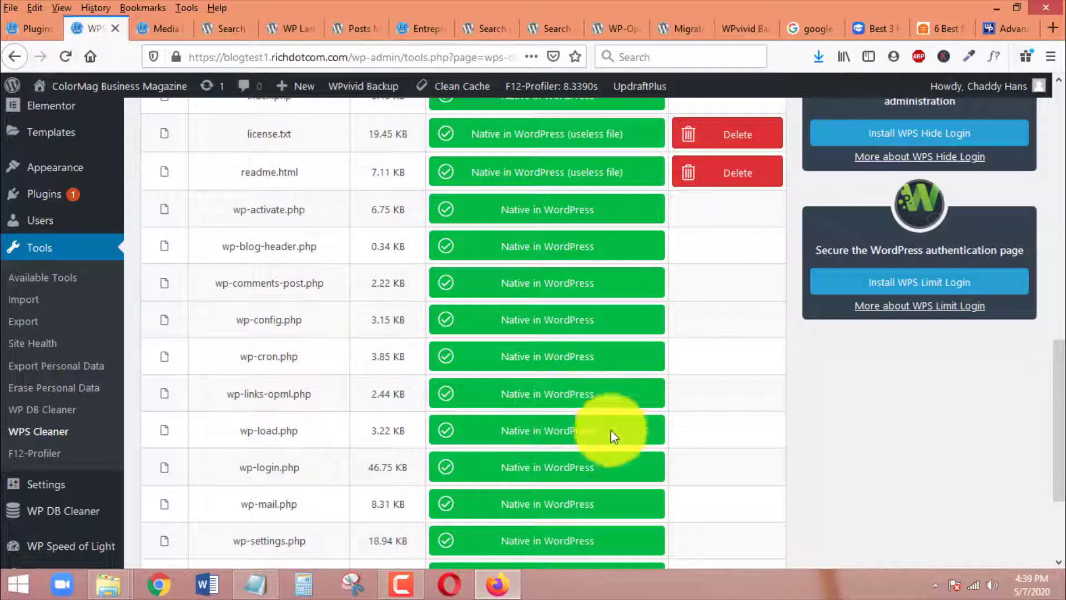
# Open the site's front page in a new browser tab to check that it loads, and return to the WPS Cleaner tab
pyautogui.moveTo(72, 89)
pyautogui.middleClick(54, 127)
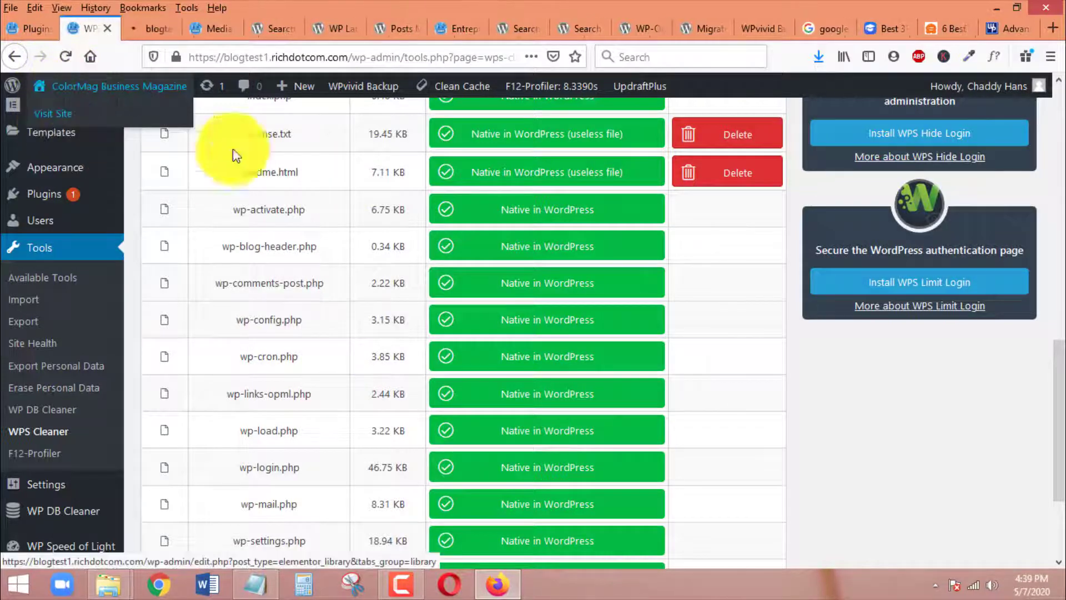
pyautogui.click(145, 28)
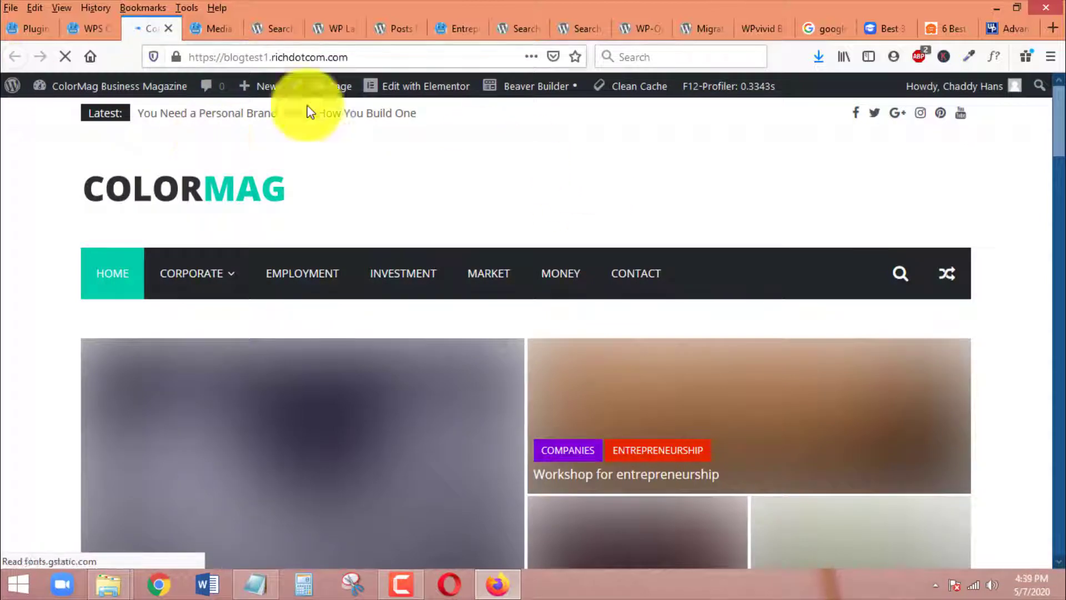
pyautogui.click(81, 27)
# Examine the whole Files section, from the deletion warning and zip download option to the end of the file list
pyautogui.scroll(8, 705, 325)
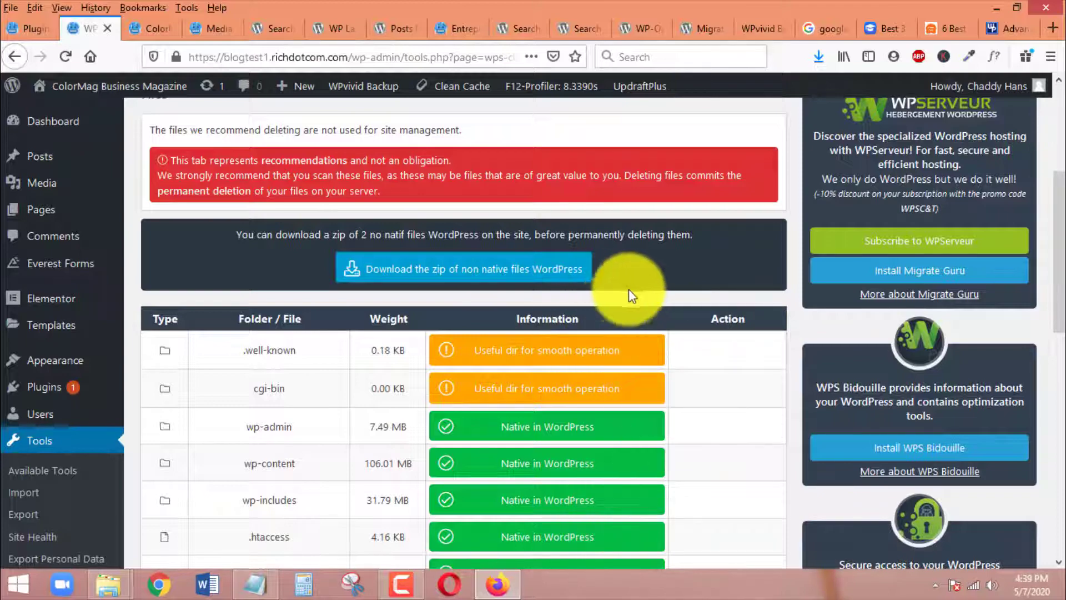
pyautogui.scroll(4, 697, 481)
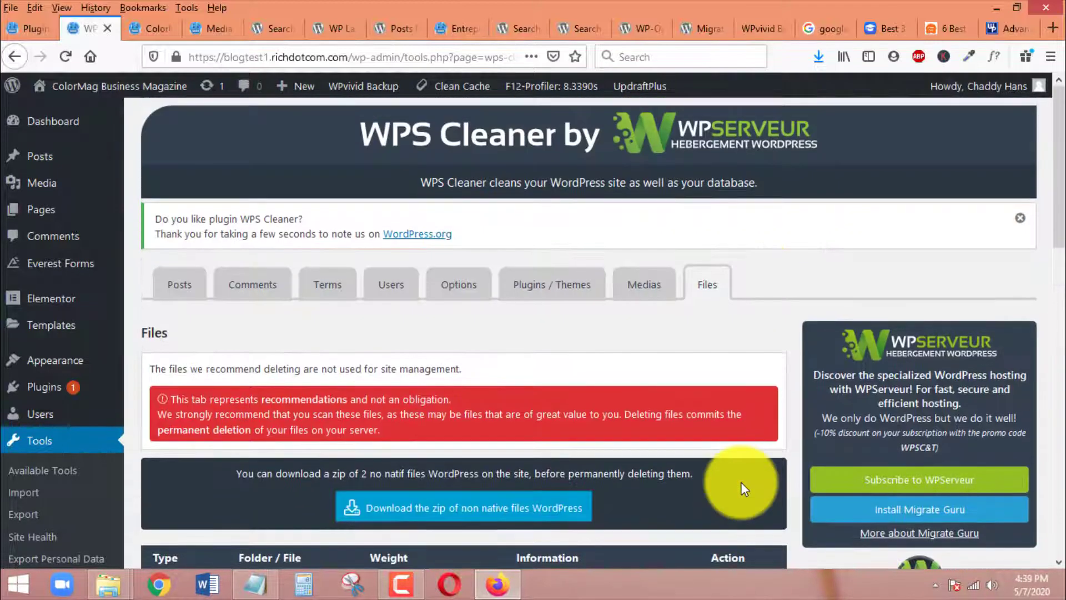
pyautogui.scroll(-4, 653, 332)
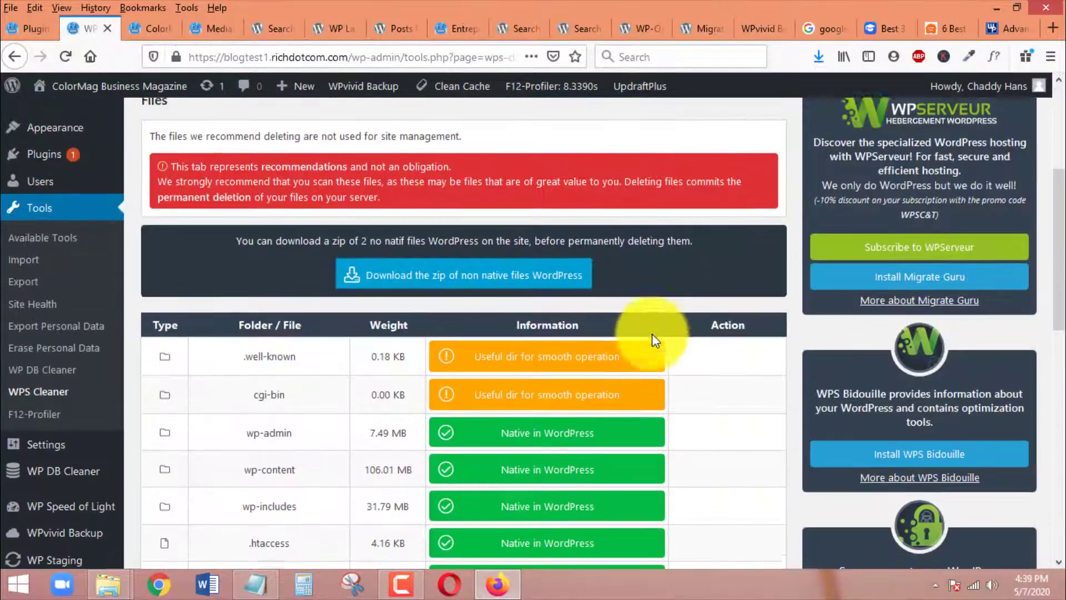
pyautogui.scroll(-4, 644, 311)
pyautogui.scroll(8, 644, 311)
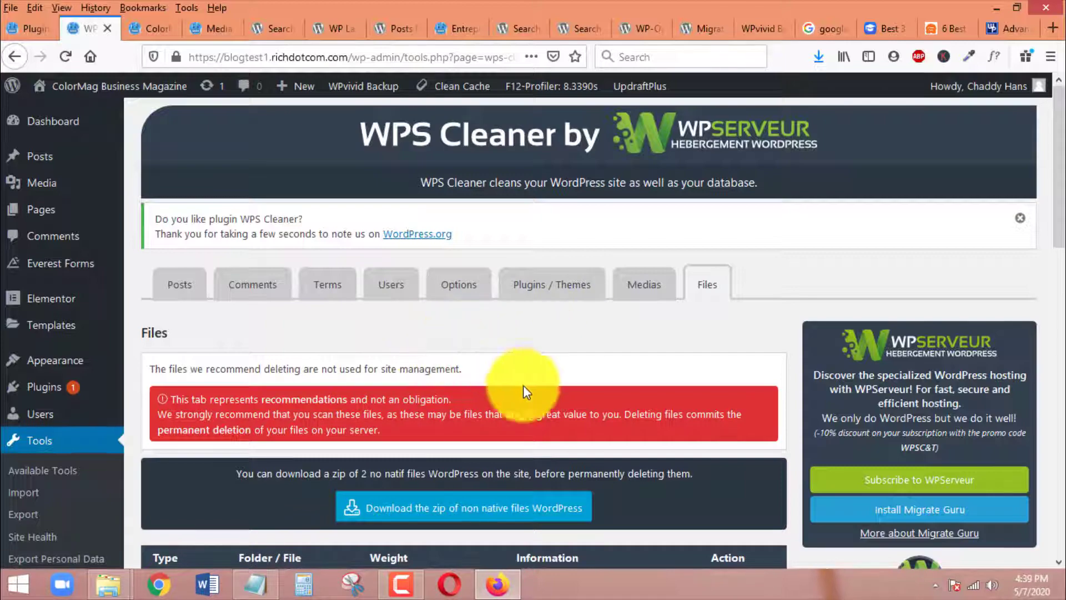
pyautogui.scroll(-3, 477, 383)
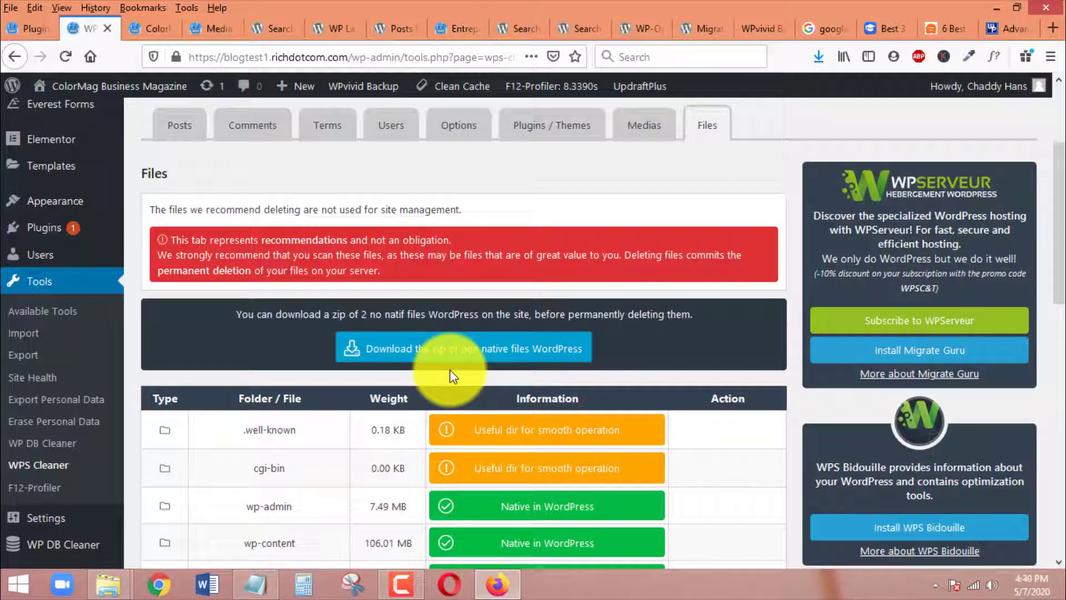
pyautogui.scroll(2, 317, 164)
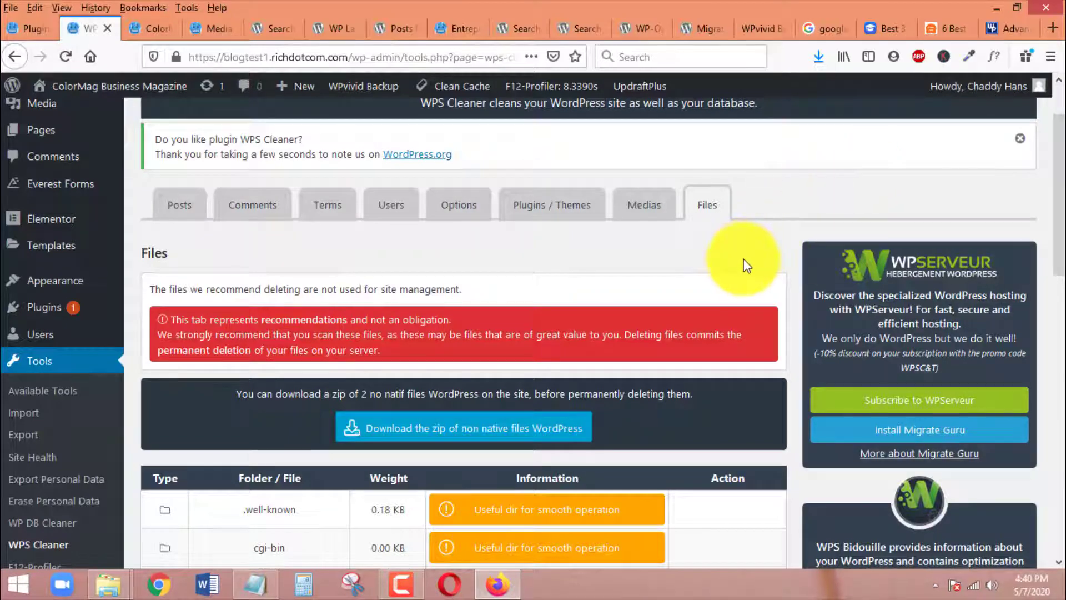
pyautogui.scroll(-10, 747, 265)
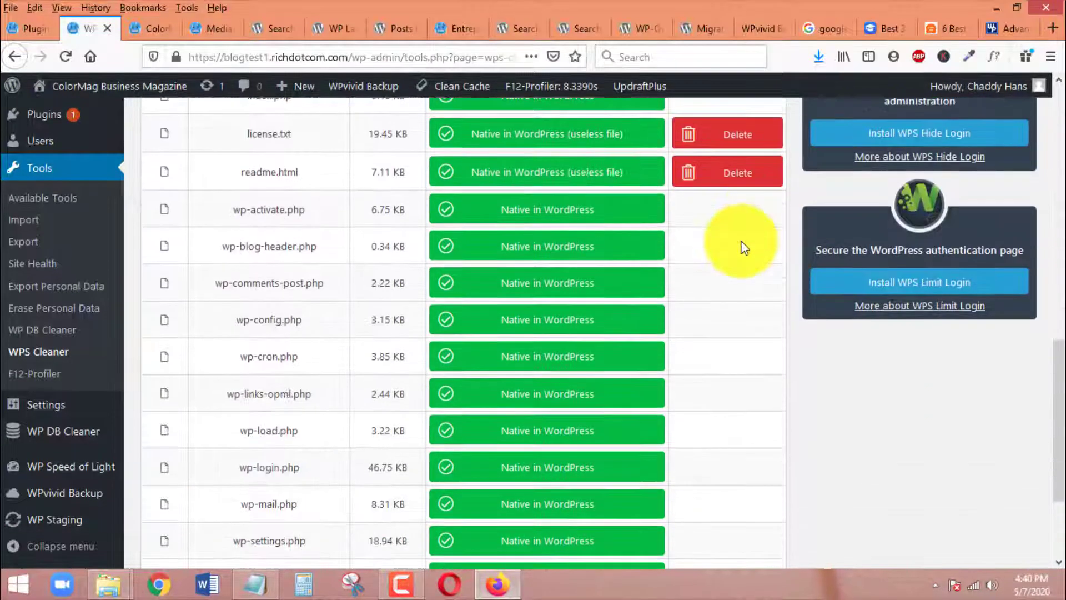
pyautogui.scroll(-3, 743, 247)
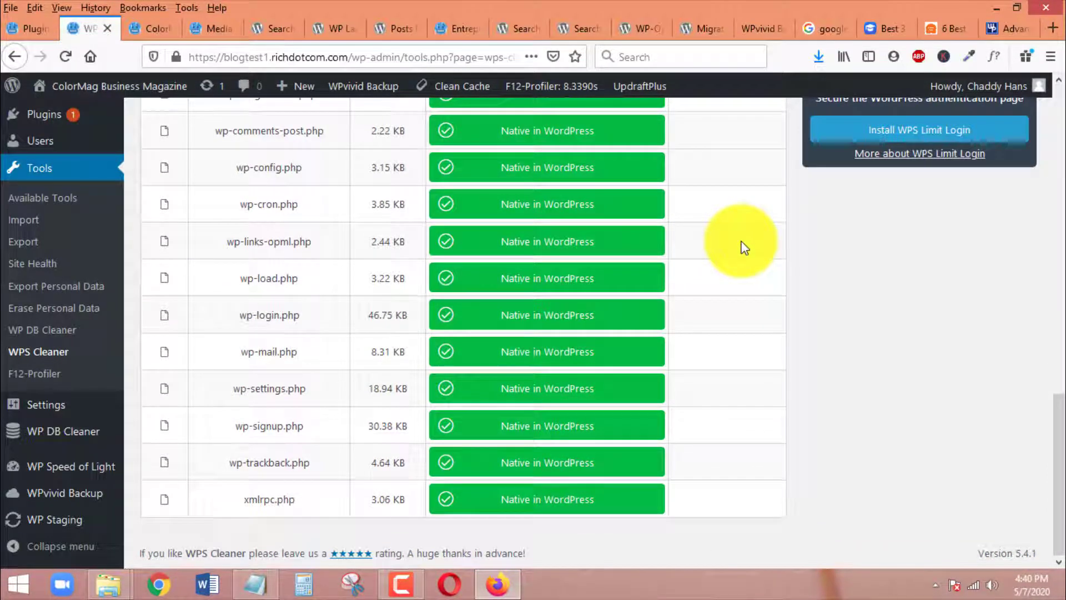